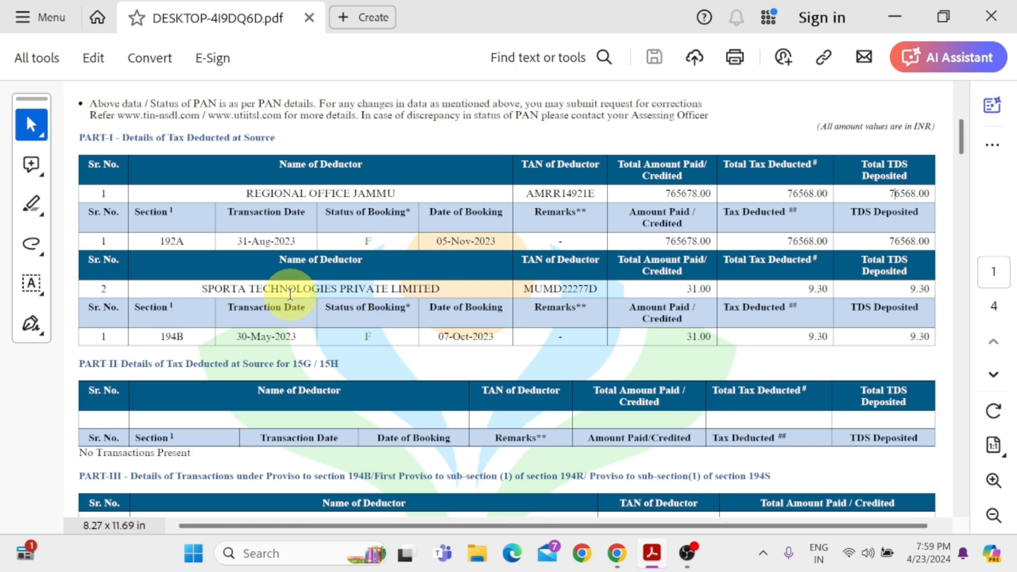
mouse_move(203, 288)
mouse_down()
mouse_move(273, 281)
mouse_move(442, 291)
mouse_up()
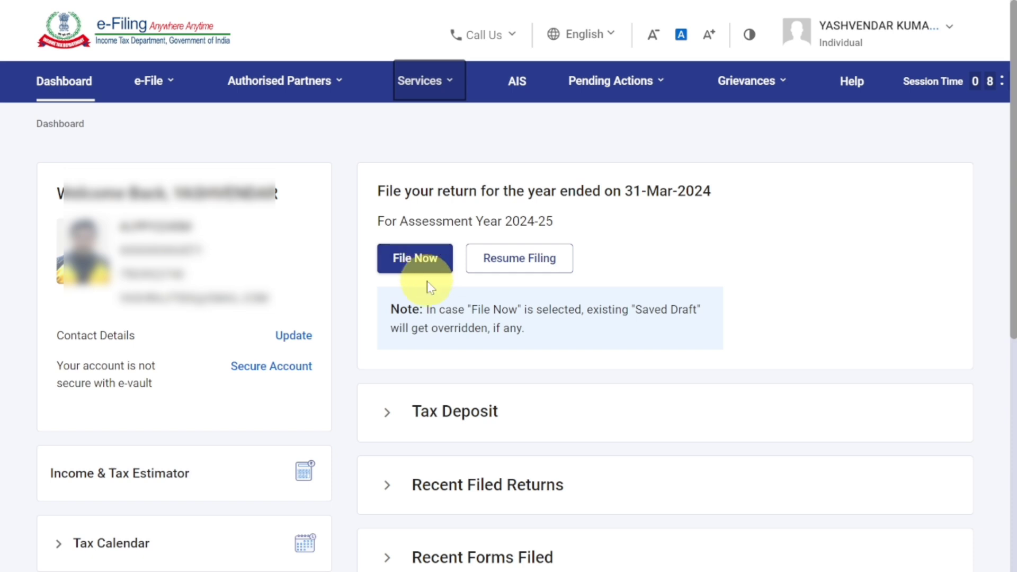
Begin filing an income tax return for assessment year 2024-25 (Current A.Y.) in online mode.
click(149, 85)
click(168, 125)
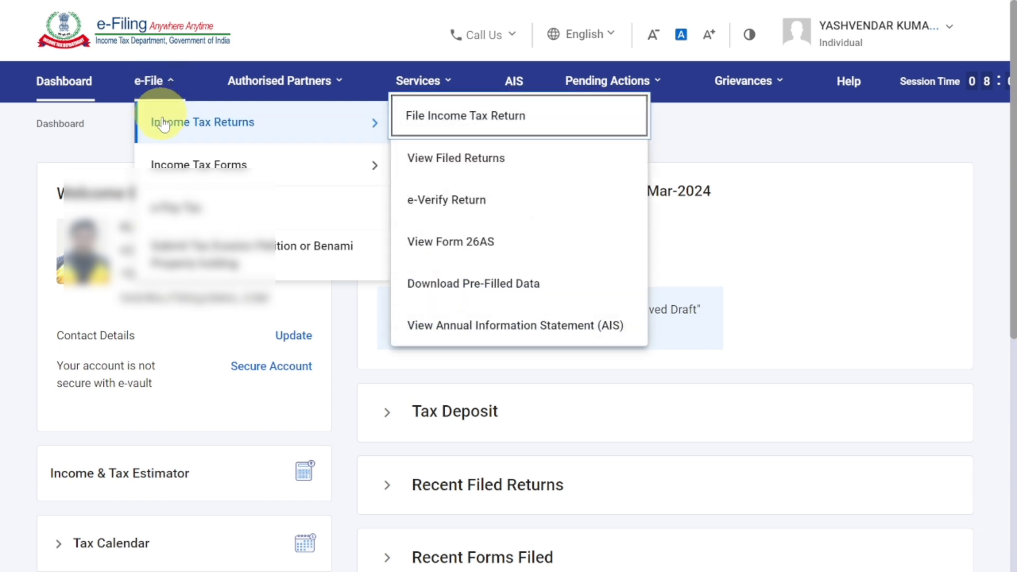
click(450, 123)
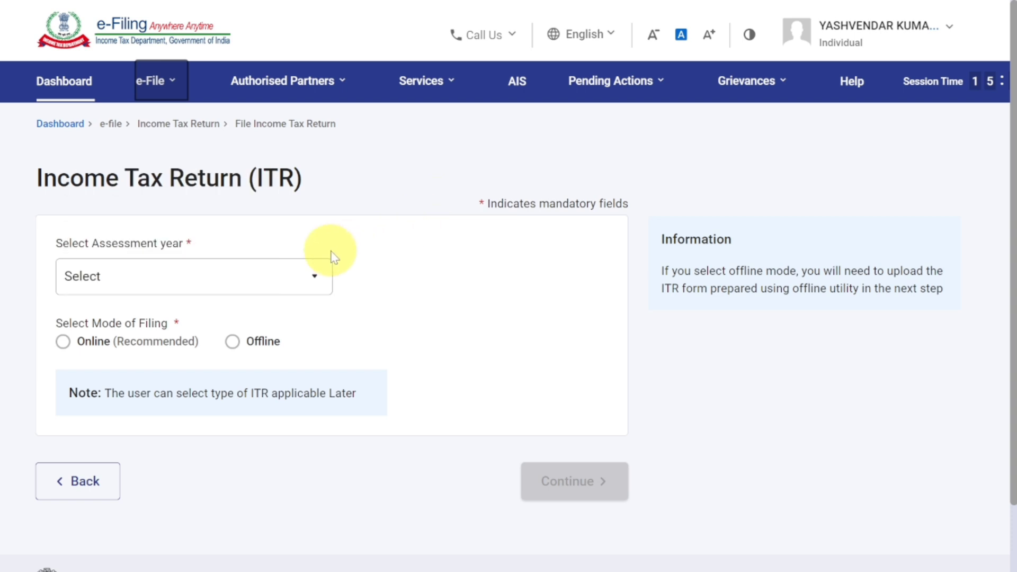
click(172, 275)
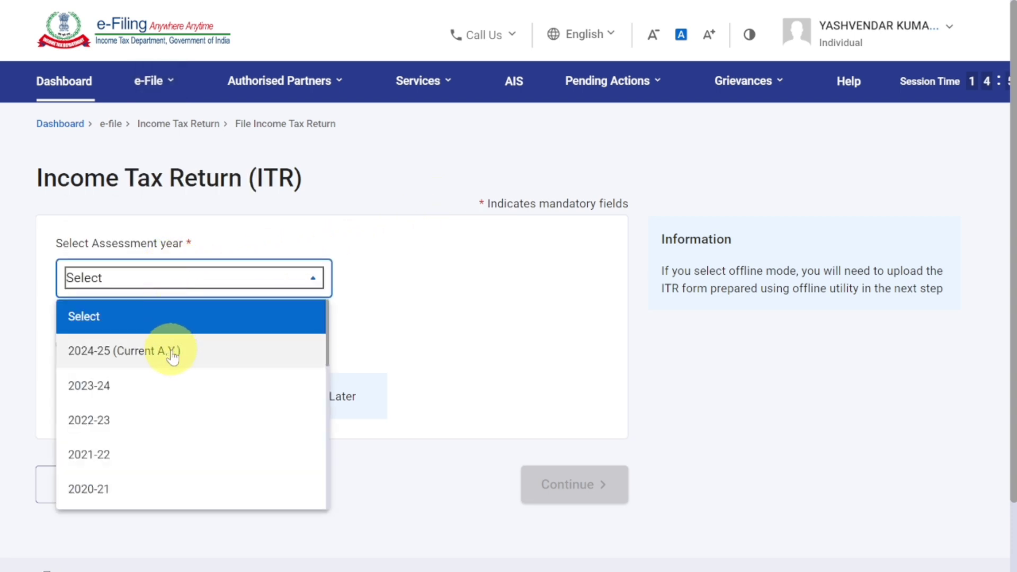
click(173, 352)
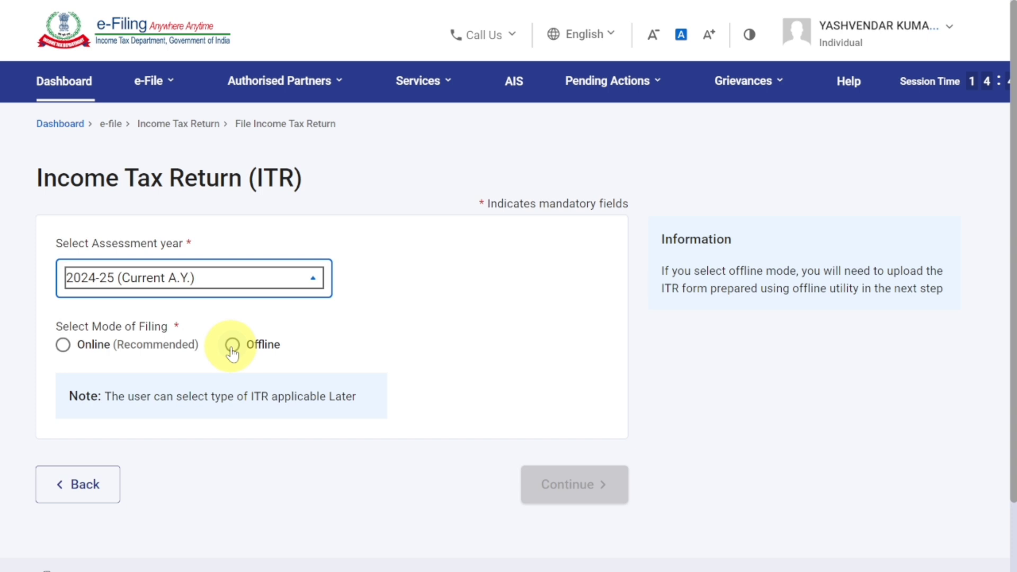
click(62, 344)
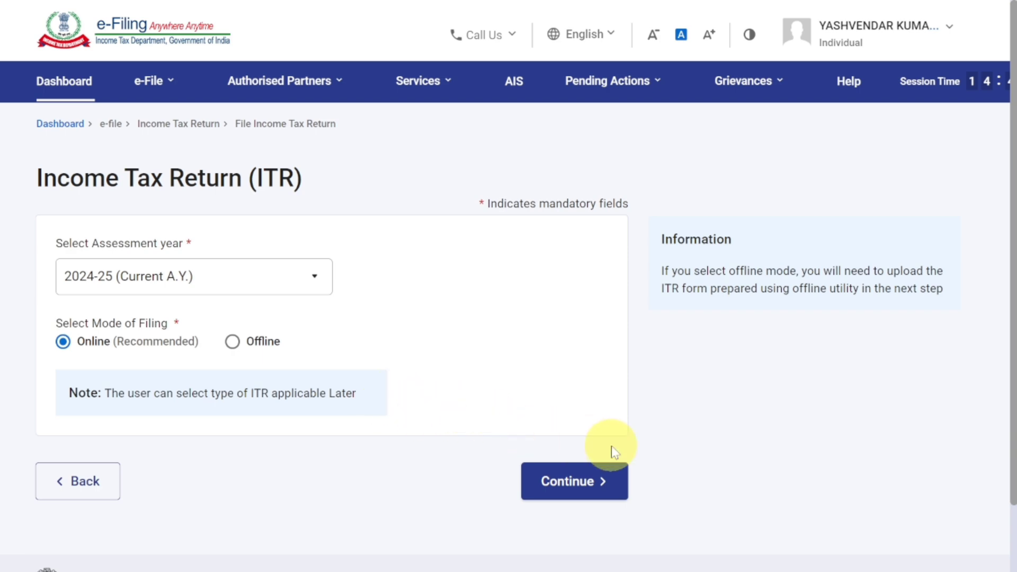
click(590, 489)
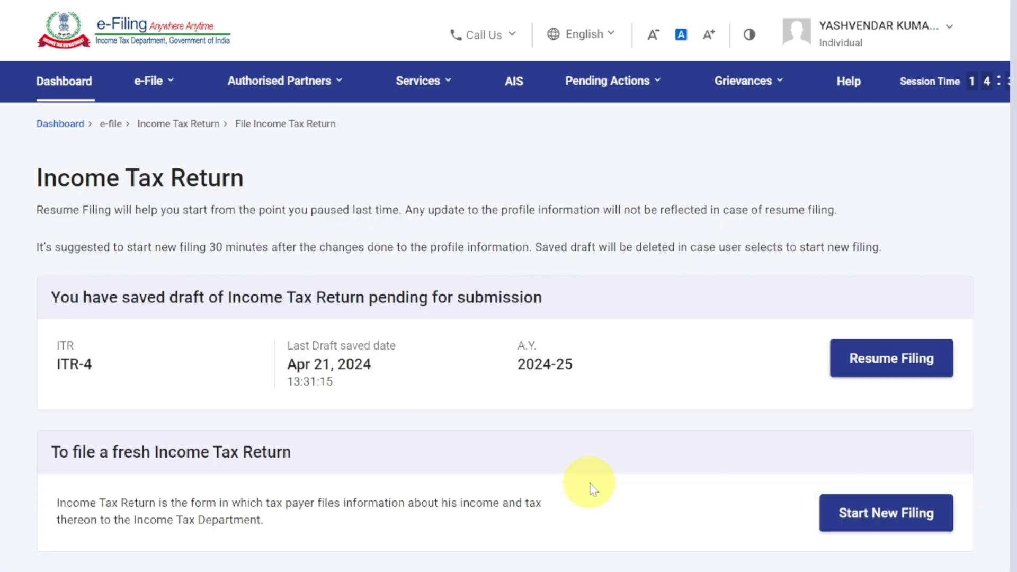
Start a new filing instead of resuming the saved draft, and proceed with the Individual status.
scroll(591, 487, down, 3)
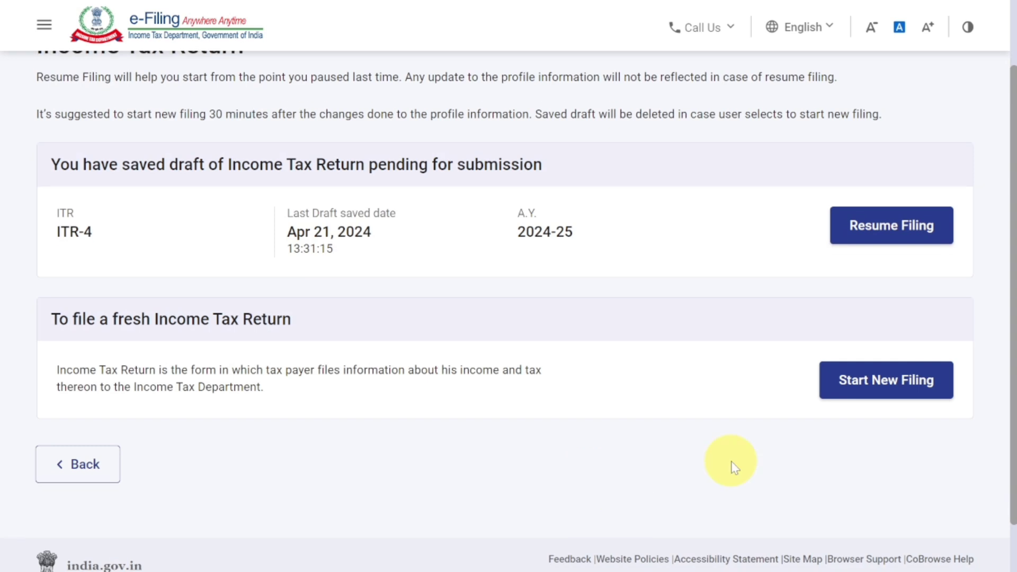
click(892, 390)
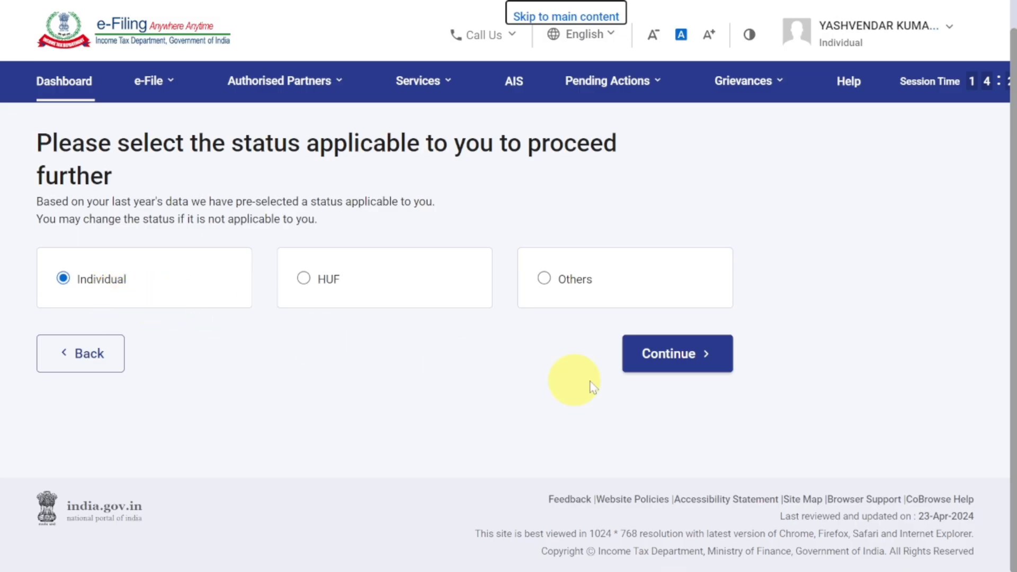
click(714, 364)
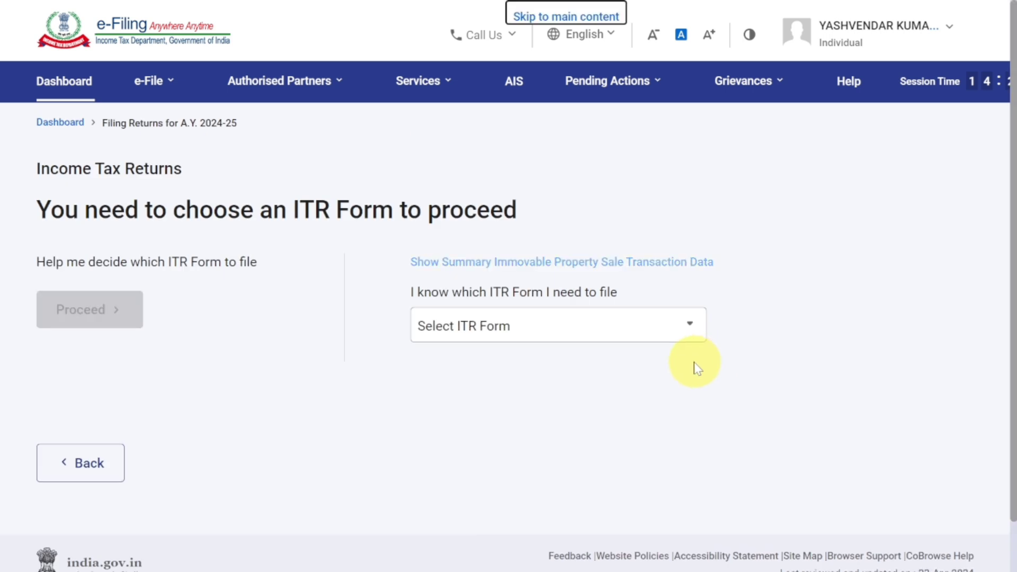
Choose the ITR-2 form and get started with the return.
click(576, 324)
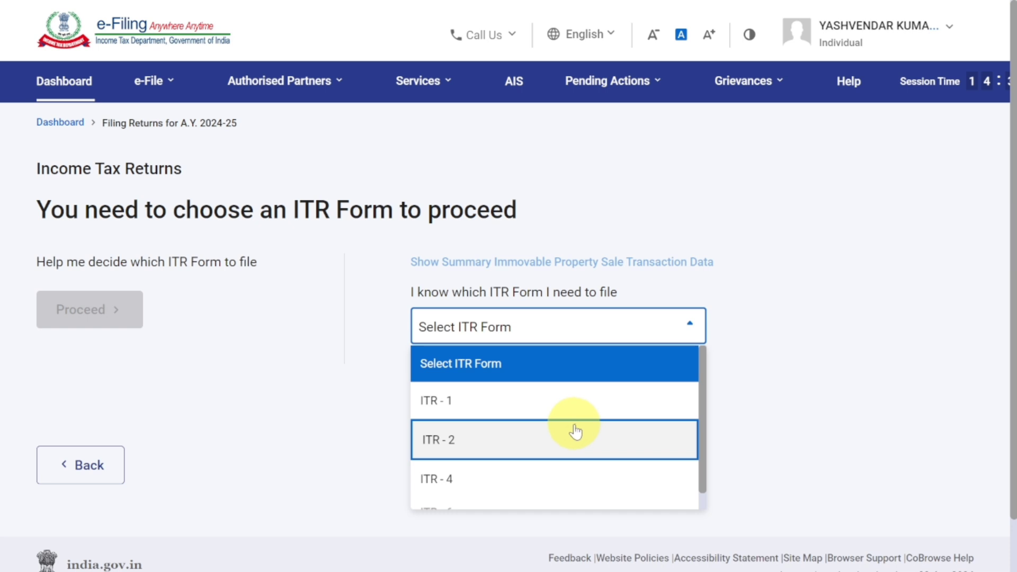
click(567, 439)
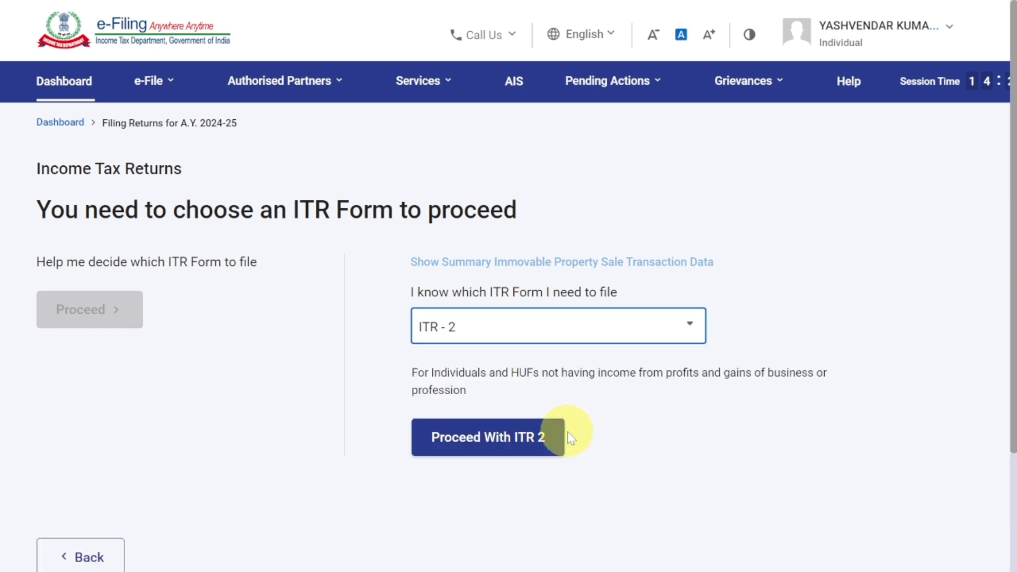
click(532, 447)
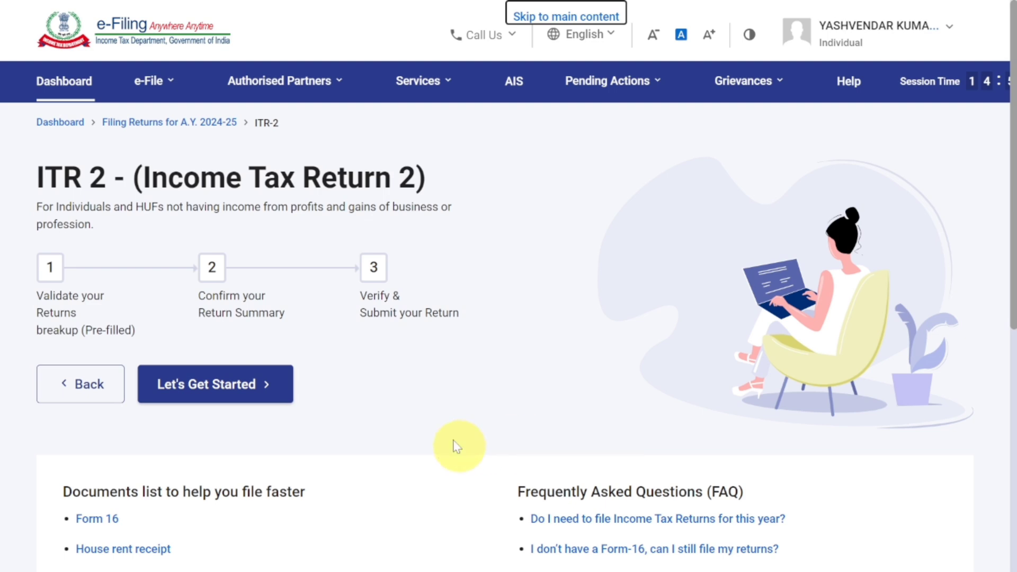
click(241, 390)
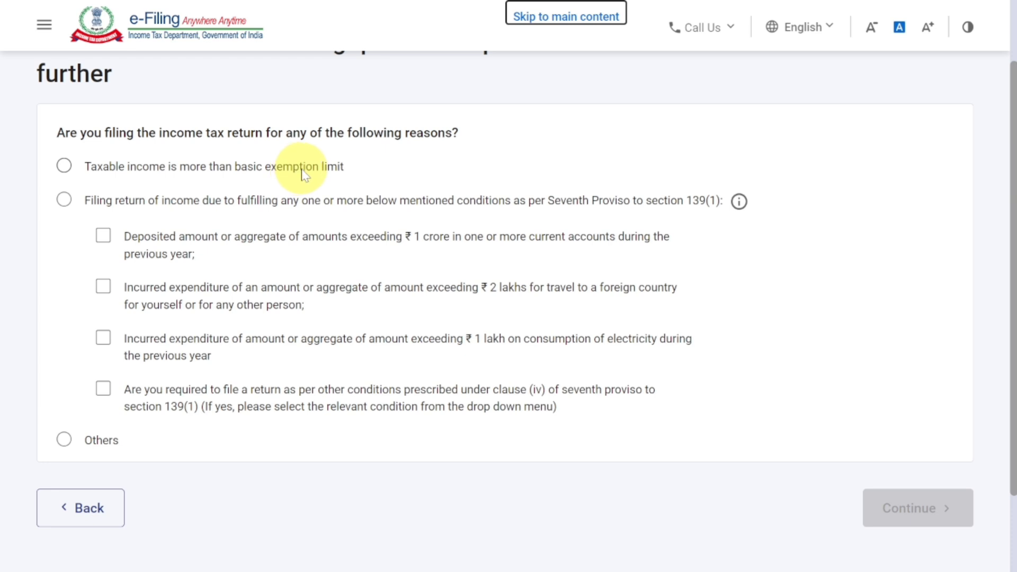
Give "Taxable income is more than basic exemption limit" as the reason for filing and continue.
click(63, 166)
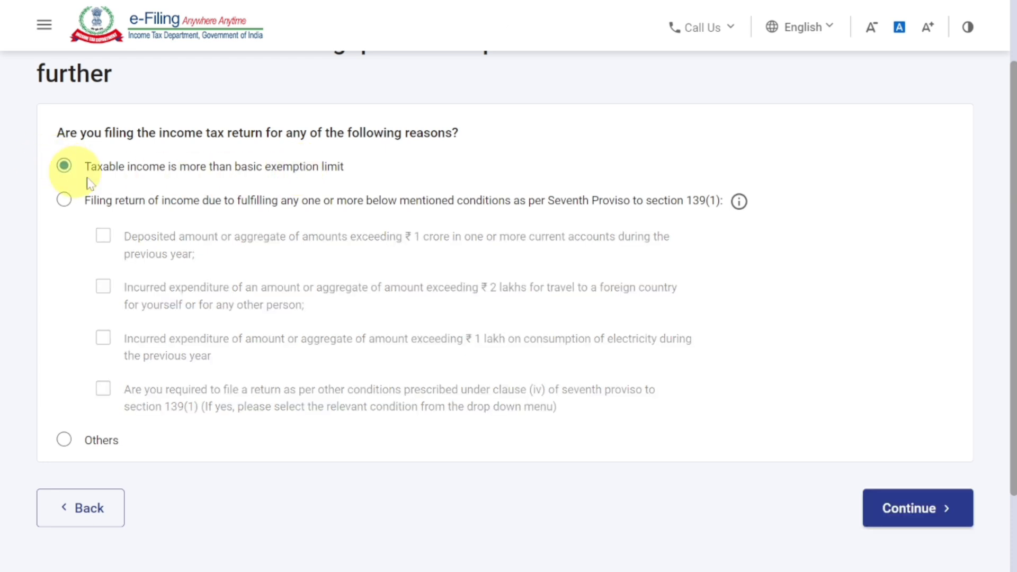
scroll(799, 358, down, 3)
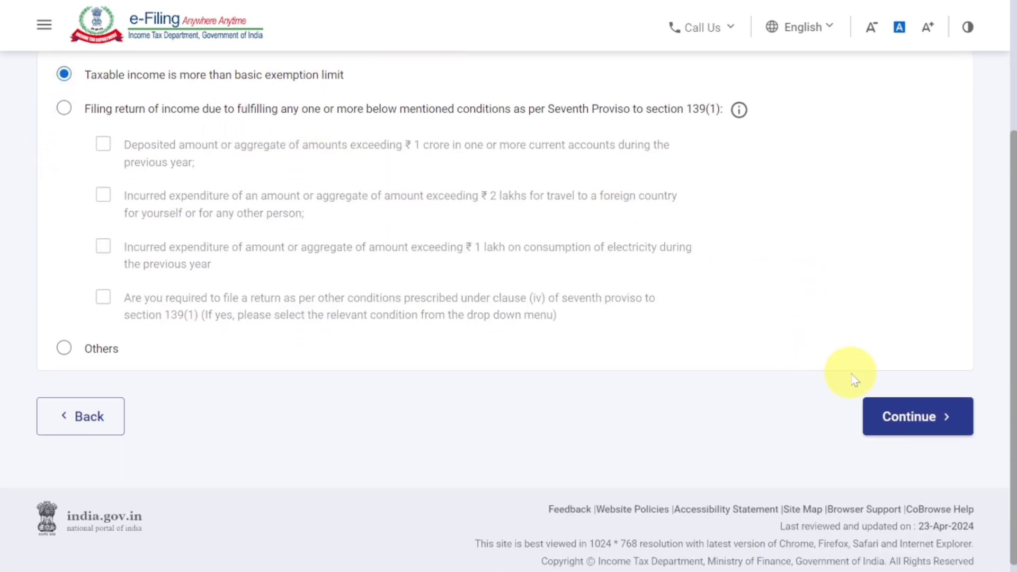
click(905, 410)
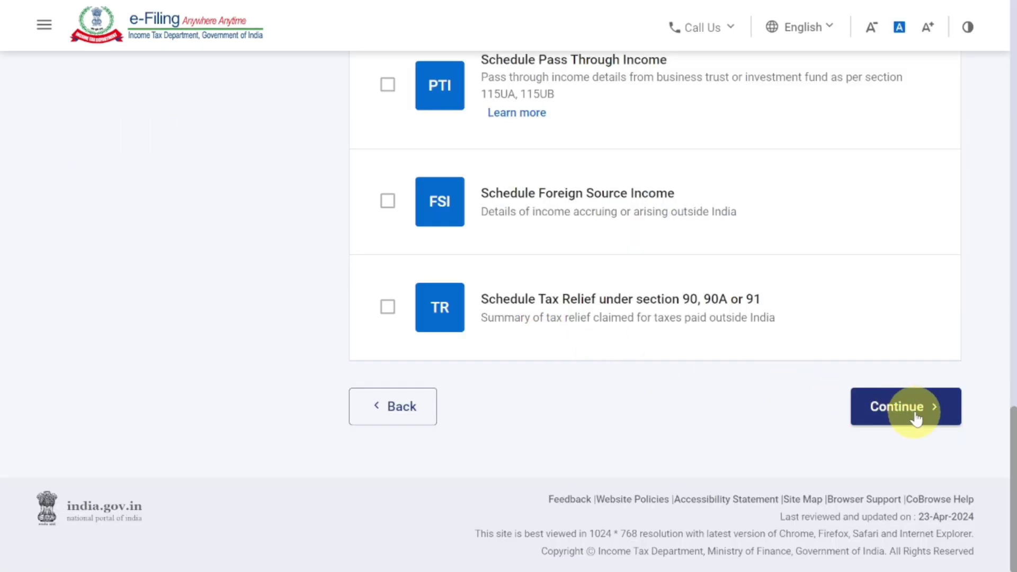
Accept the preselected schedules, skip the schedule questions and acknowledge the pre-filled data notice to reach the Schedules Summary.
click(911, 408)
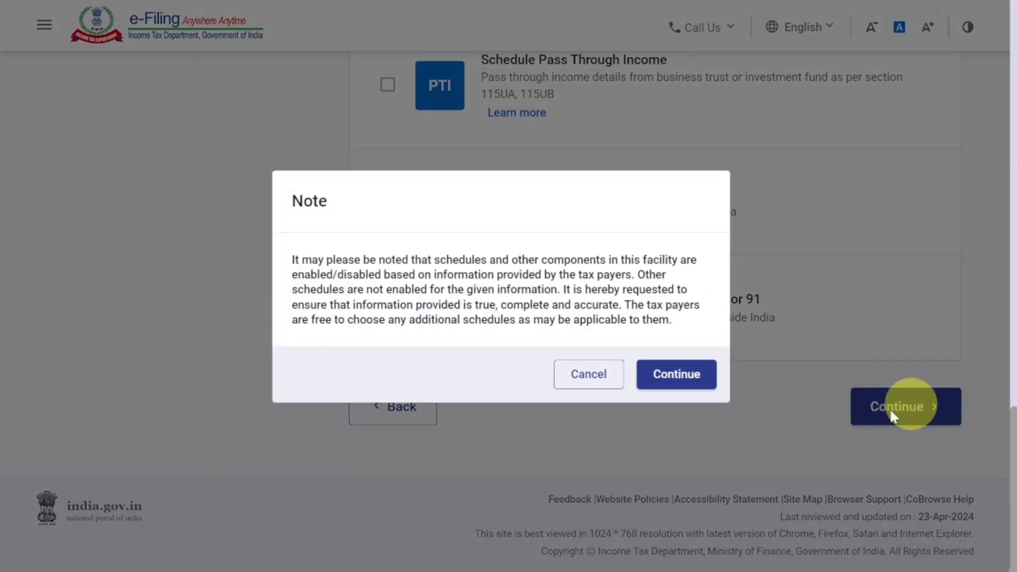
click(677, 385)
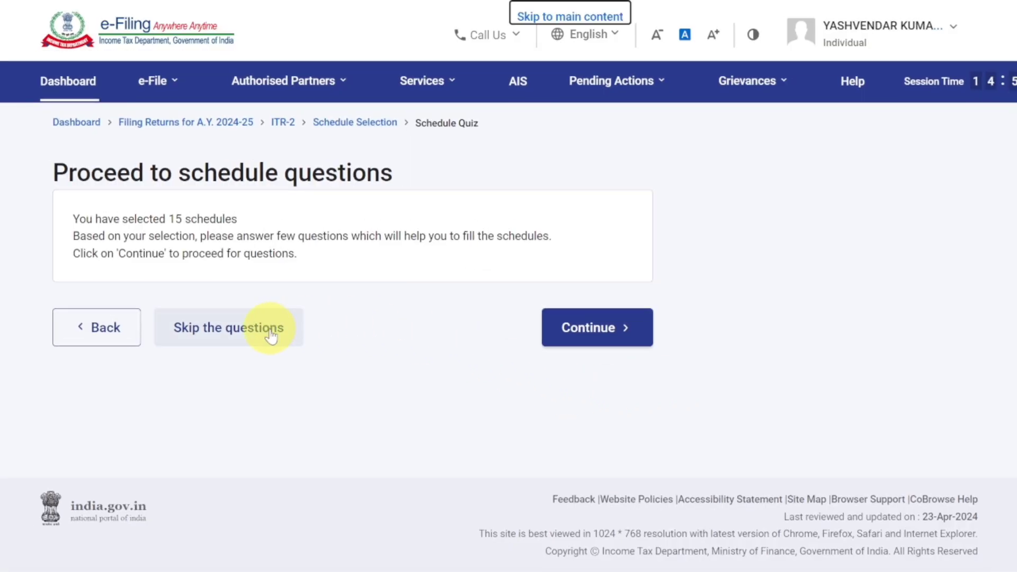
click(270, 335)
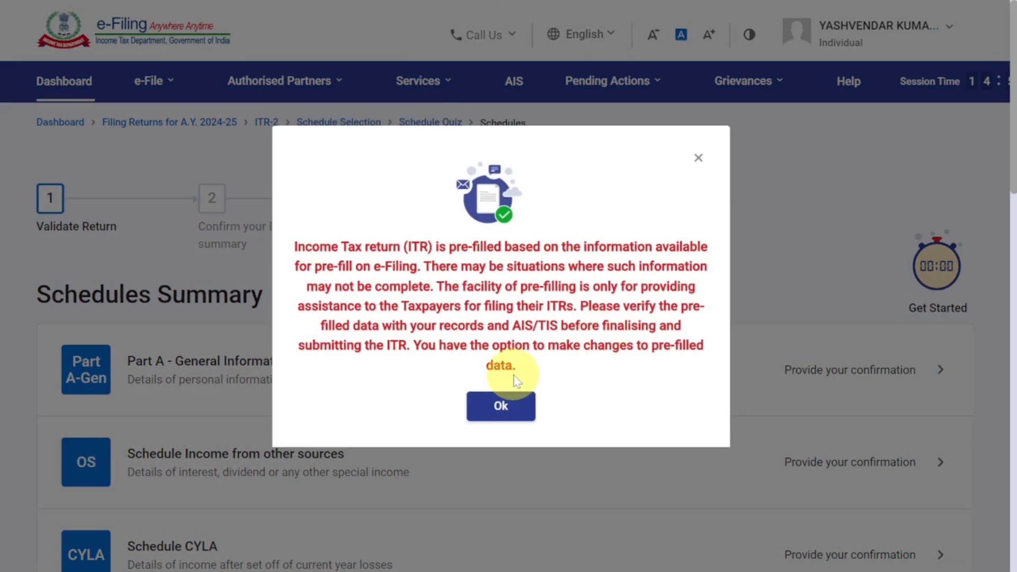
click(503, 406)
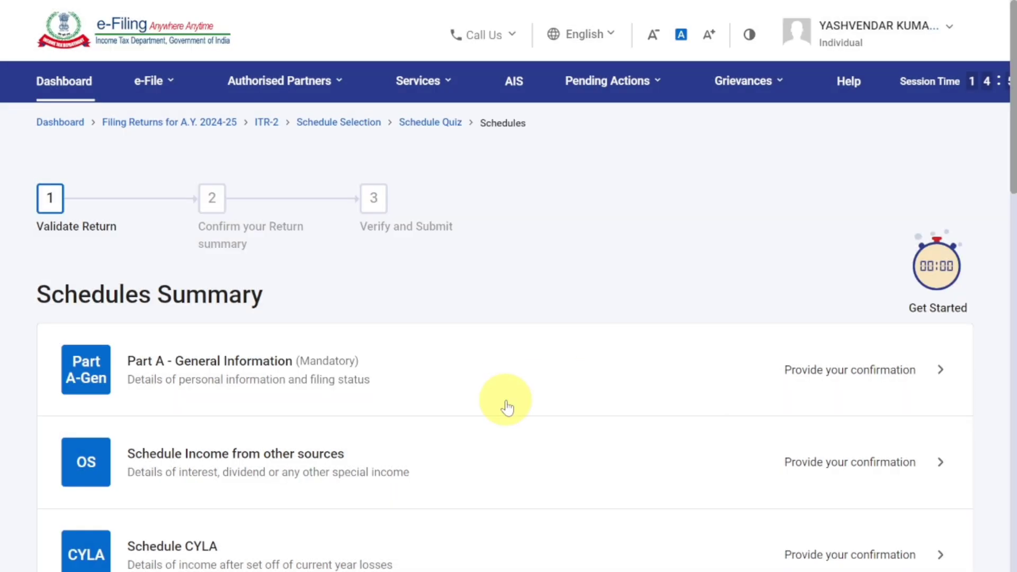
Open Part A - General Information and expand its Filing Status section.
scroll(505, 405, down, 4)
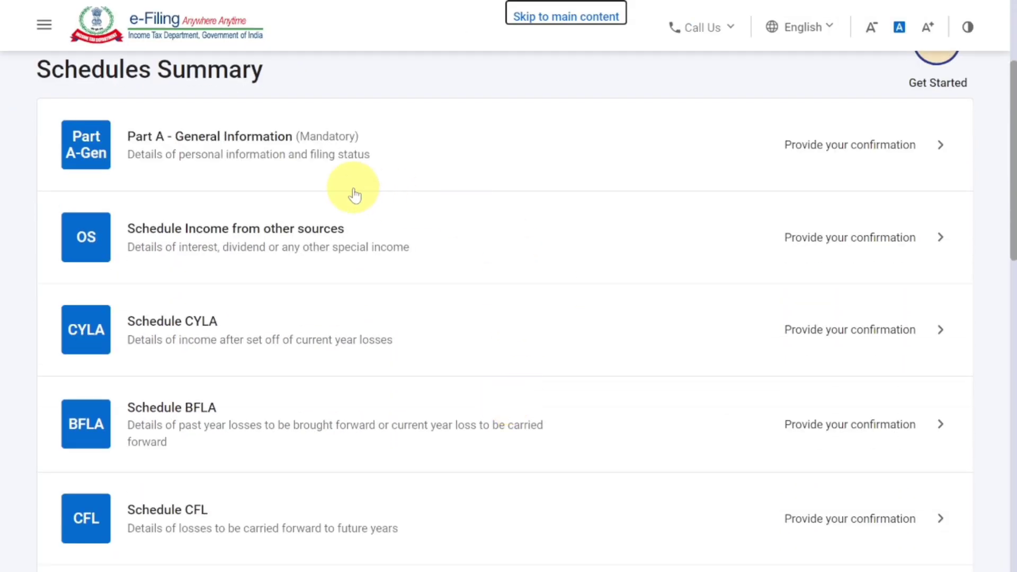
click(450, 157)
scroll(835, 329, down, 3)
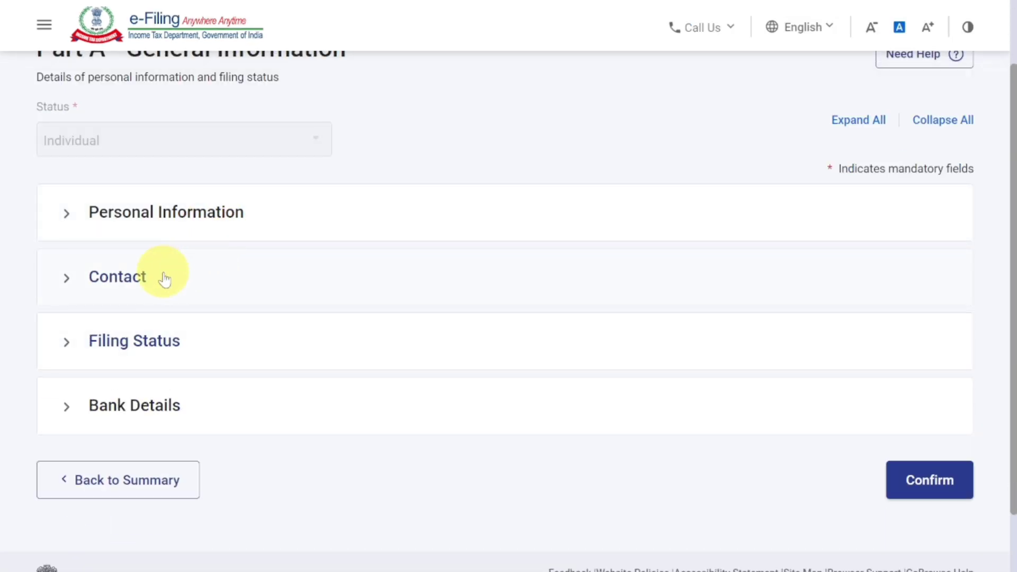
click(178, 352)
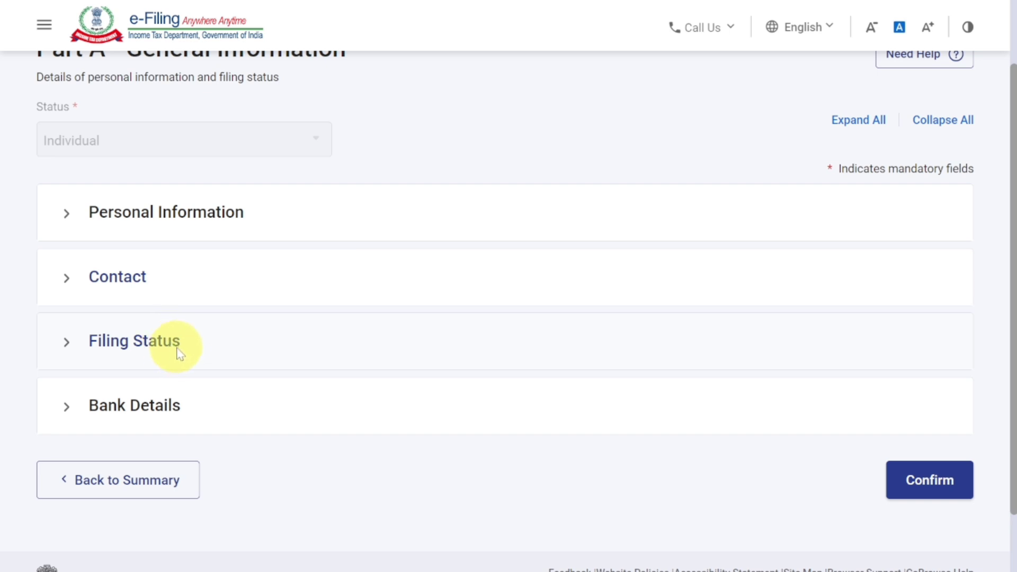
Set the residential status in India to Resident, with the condition of 182 days or more in India during the previous year [section 6(1)(a)].
scroll(182, 344, down, 3)
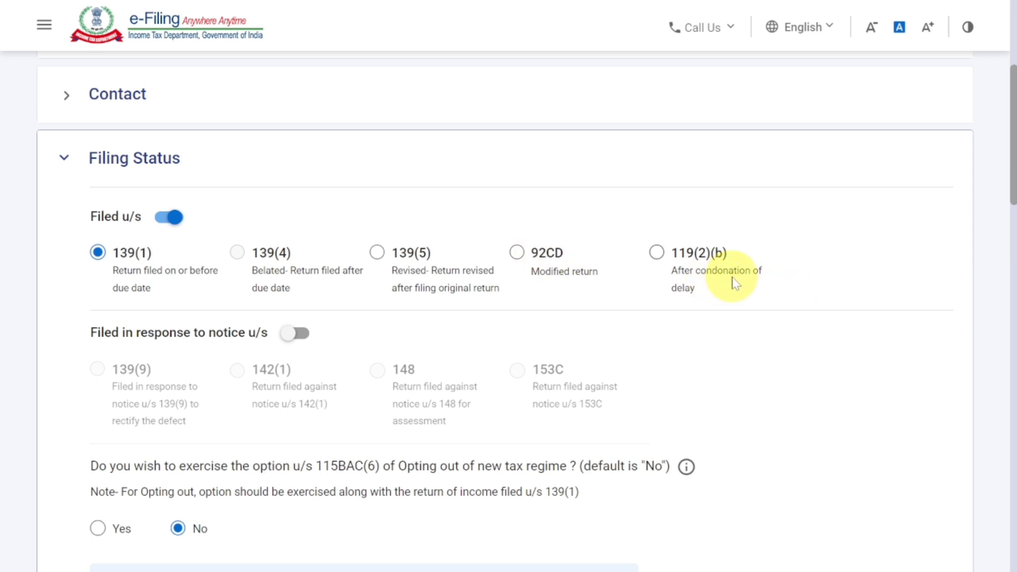
scroll(734, 280, down, 5)
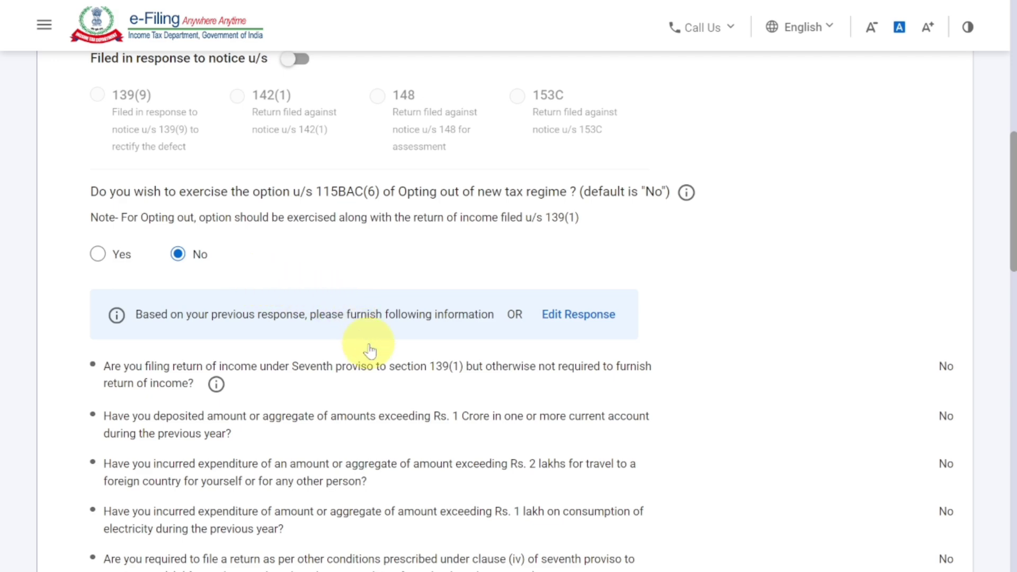
scroll(369, 350, down, 7)
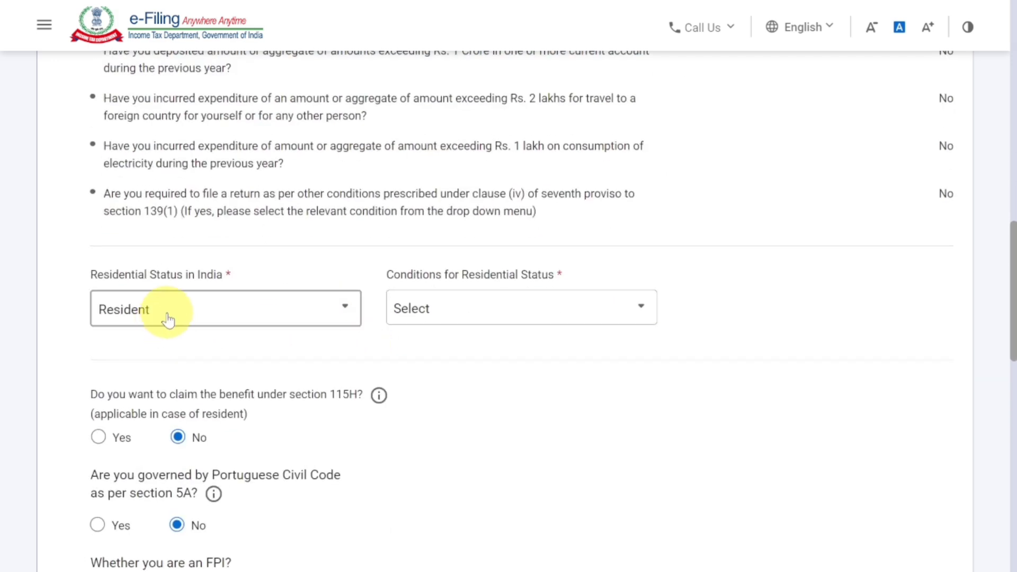
click(173, 316)
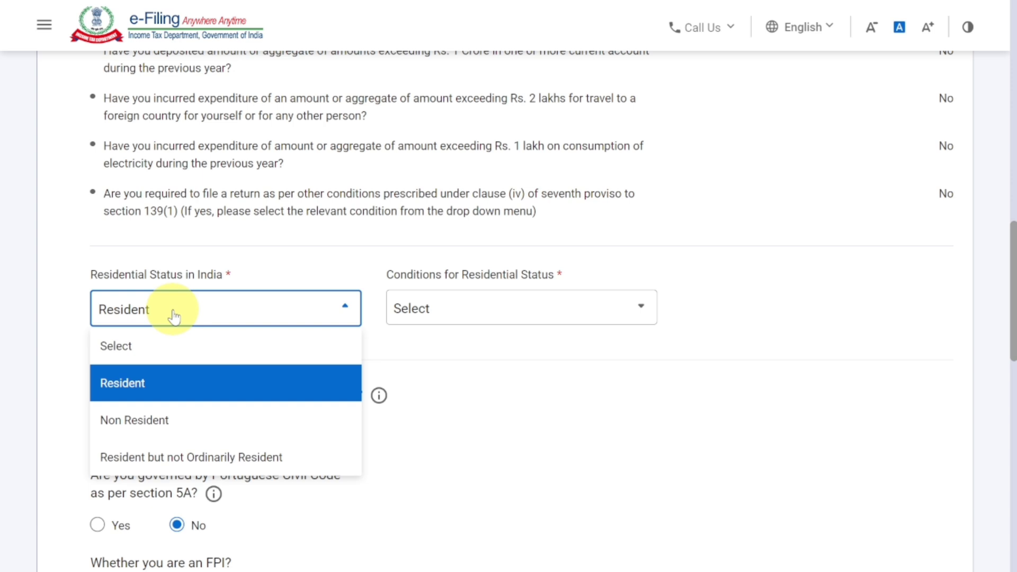
click(174, 386)
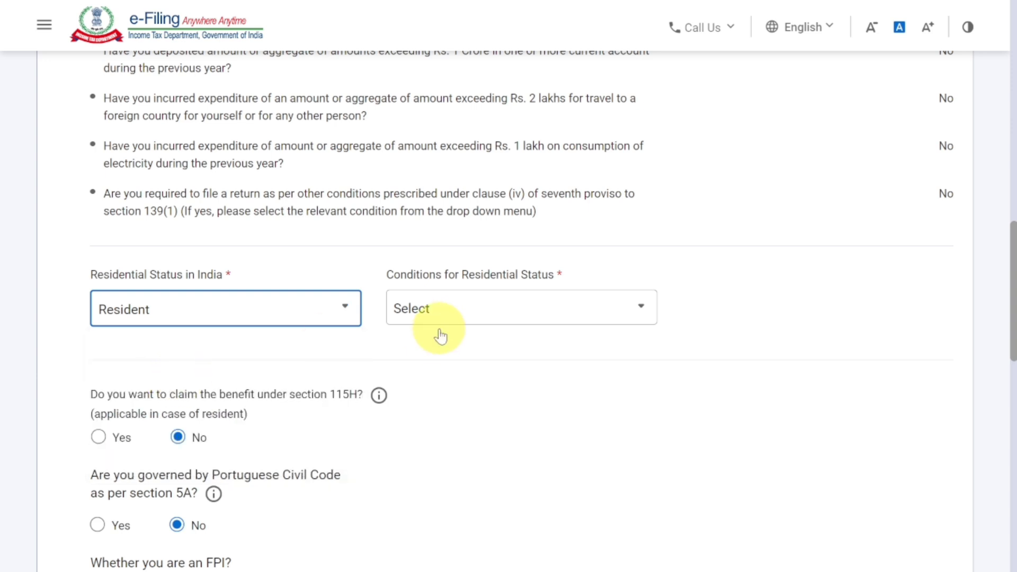
click(487, 316)
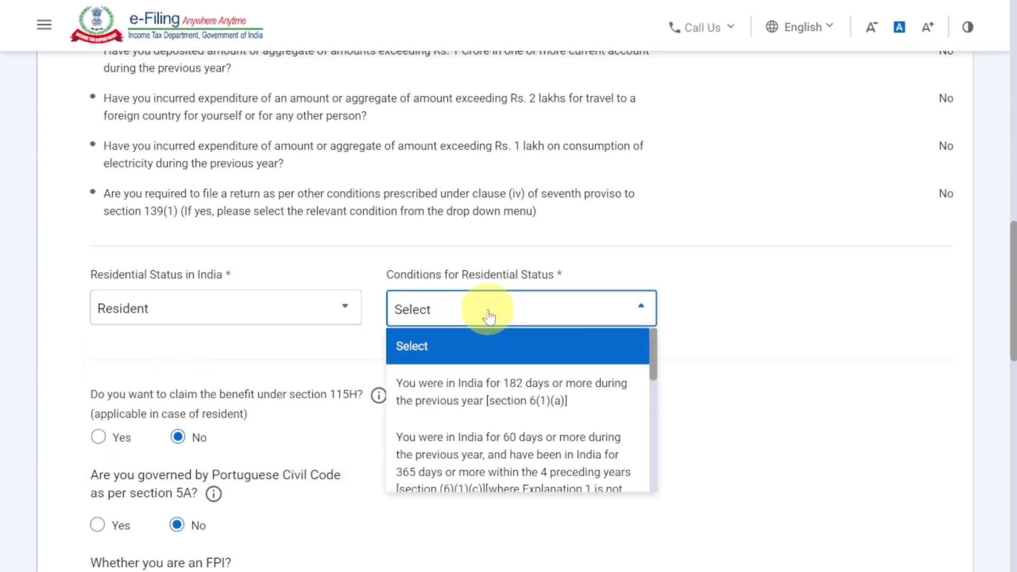
click(516, 397)
Answer No to the section 115H benefit, Portuguese Civil Code, FPI and company directorship questions.
scroll(518, 397, down, 3)
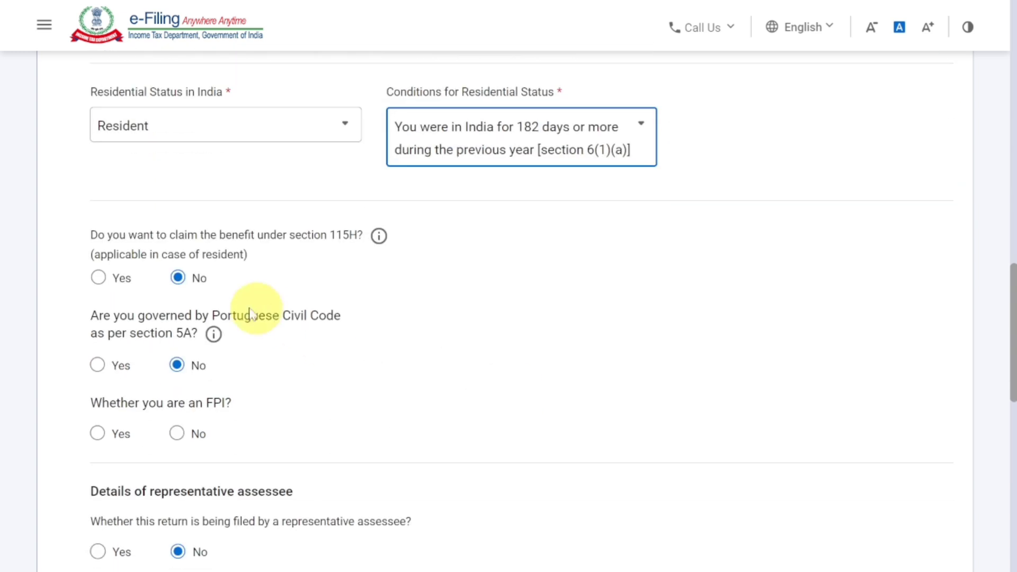
click(184, 286)
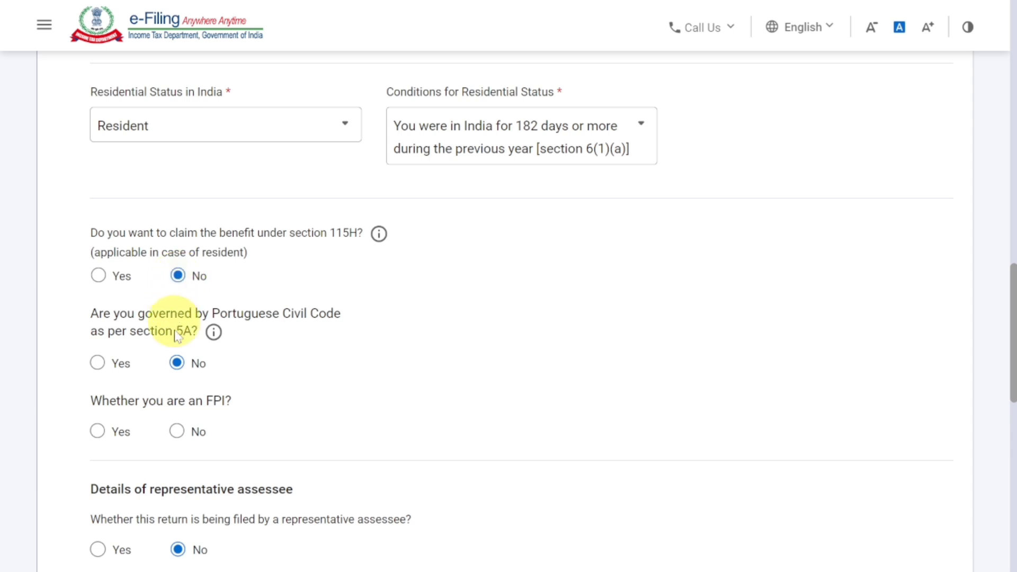
click(177, 362)
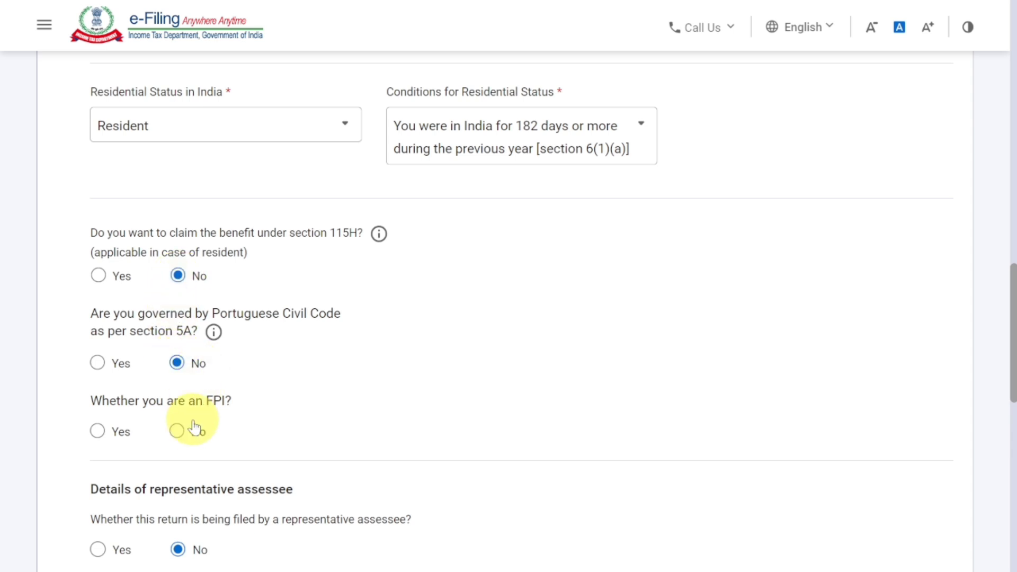
click(178, 430)
scroll(332, 422, down, 5)
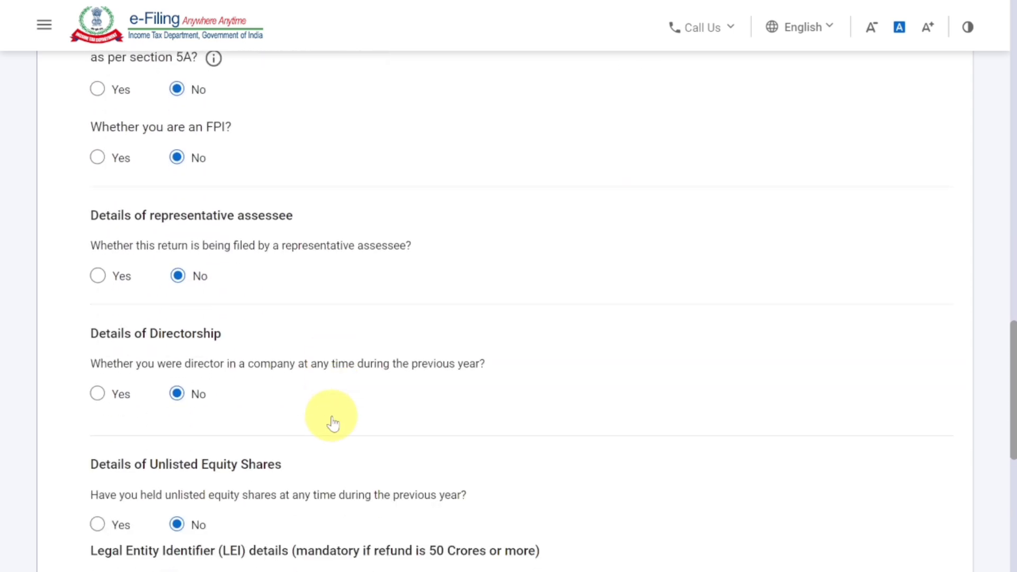
click(177, 393)
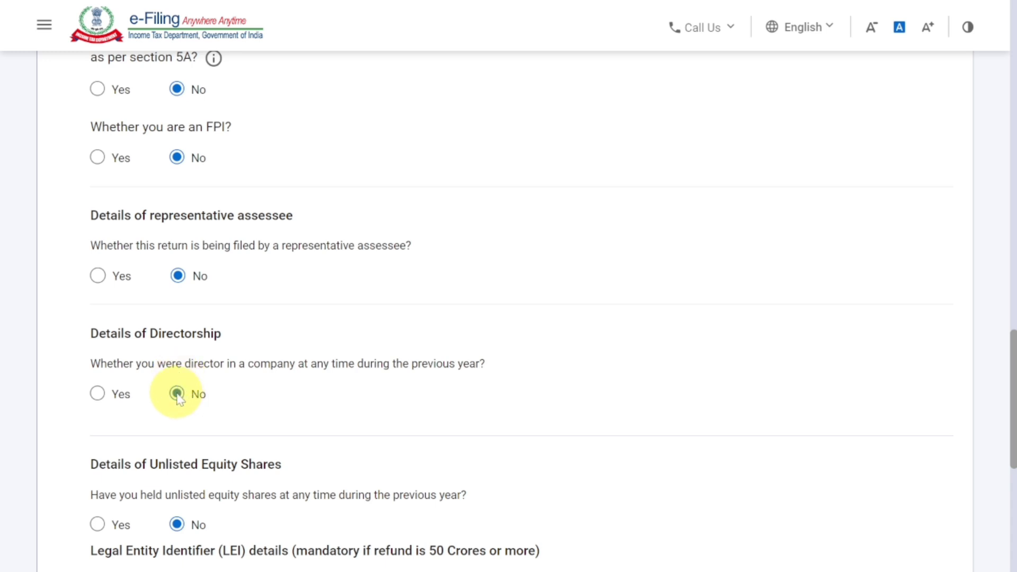
Keep No for unlisted equity shares, then save Filing Status and confirm Part A - General Information.
scroll(178, 395, down, 2)
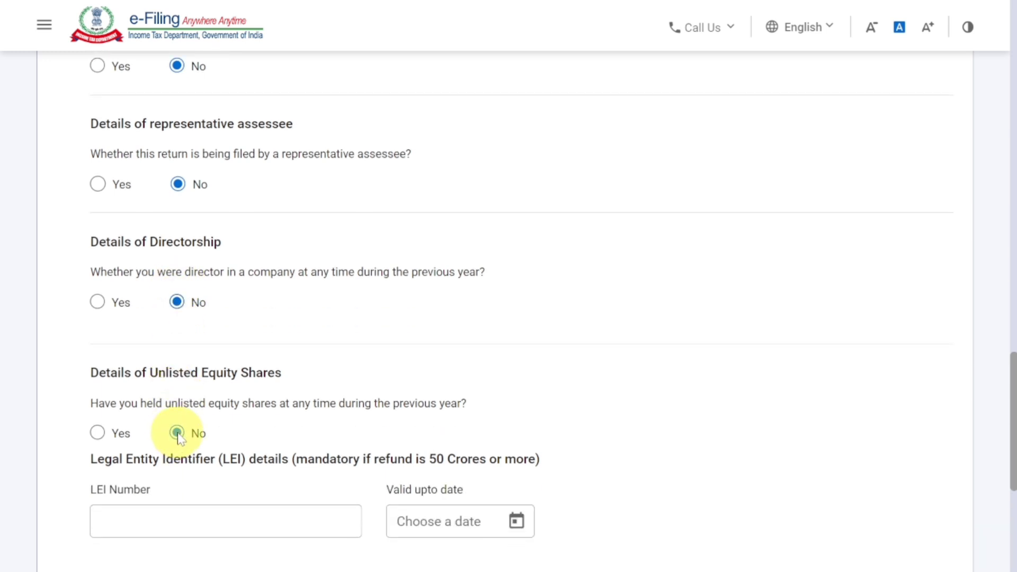
scroll(179, 434, down, 3)
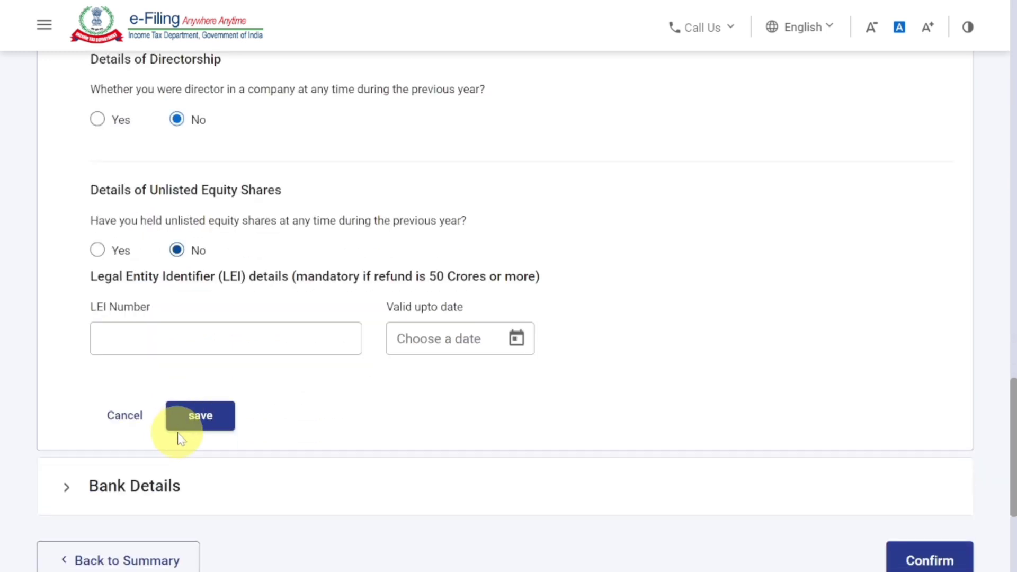
click(205, 421)
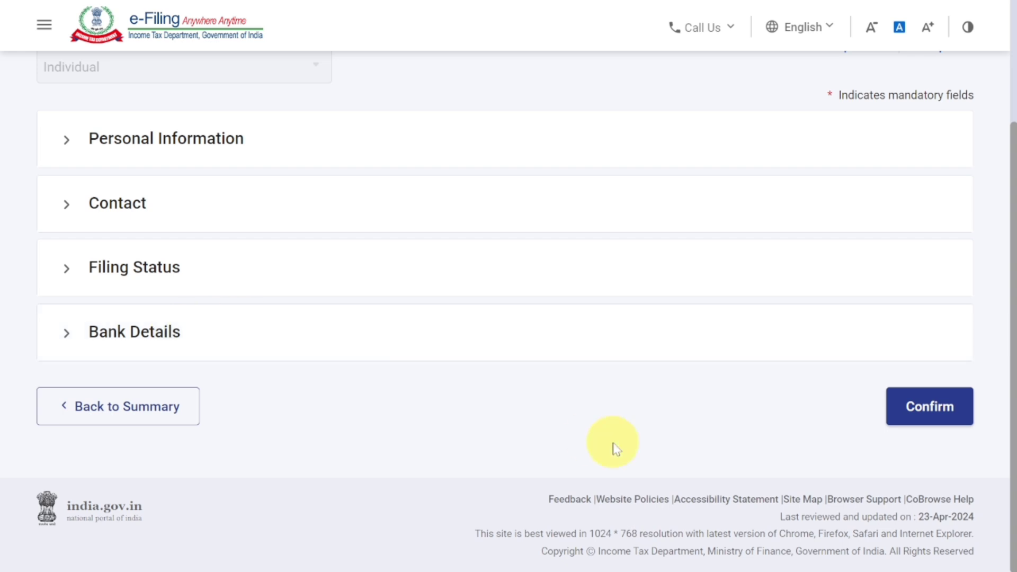
click(920, 423)
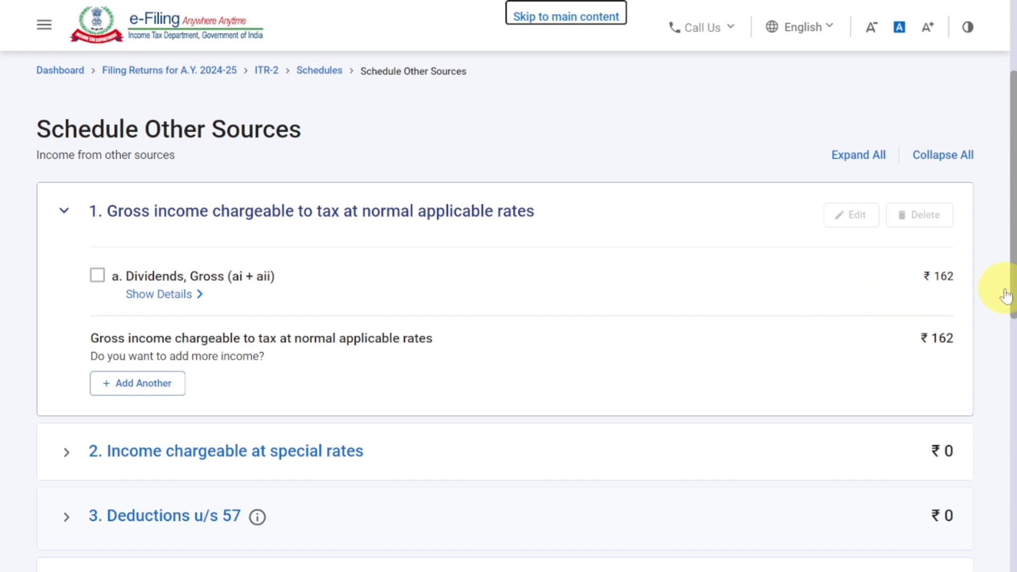
In Schedule Other Sources, start another normal-rate gross income entry with the nature "e. Any other income (please specify nature)".
scroll(947, 330, down, 3)
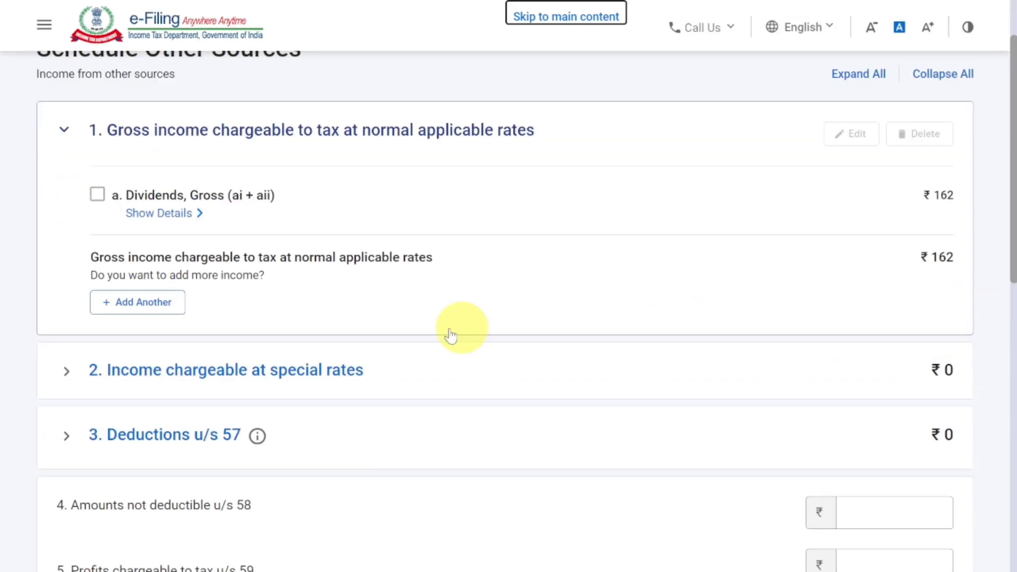
click(165, 307)
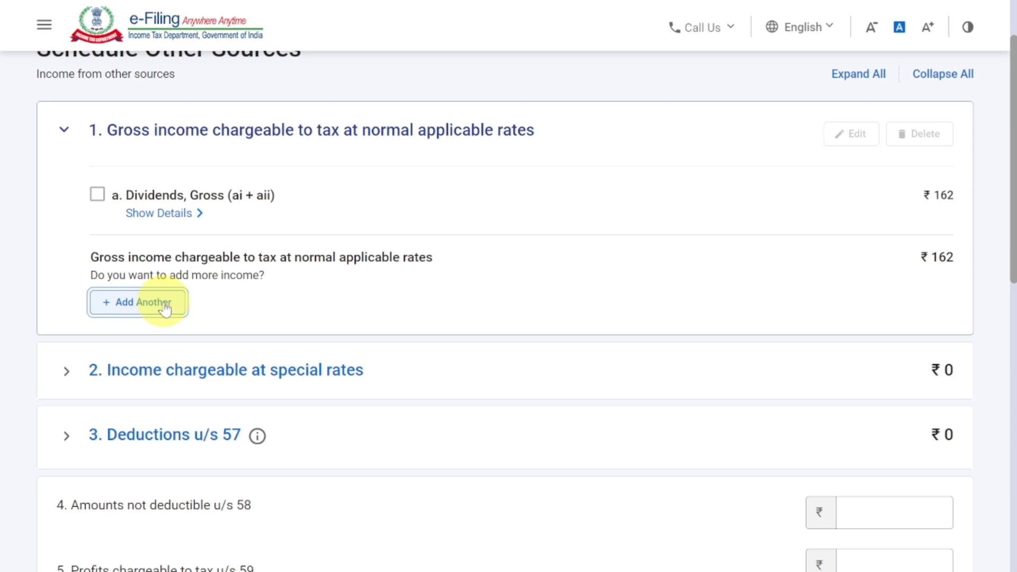
click(165, 307)
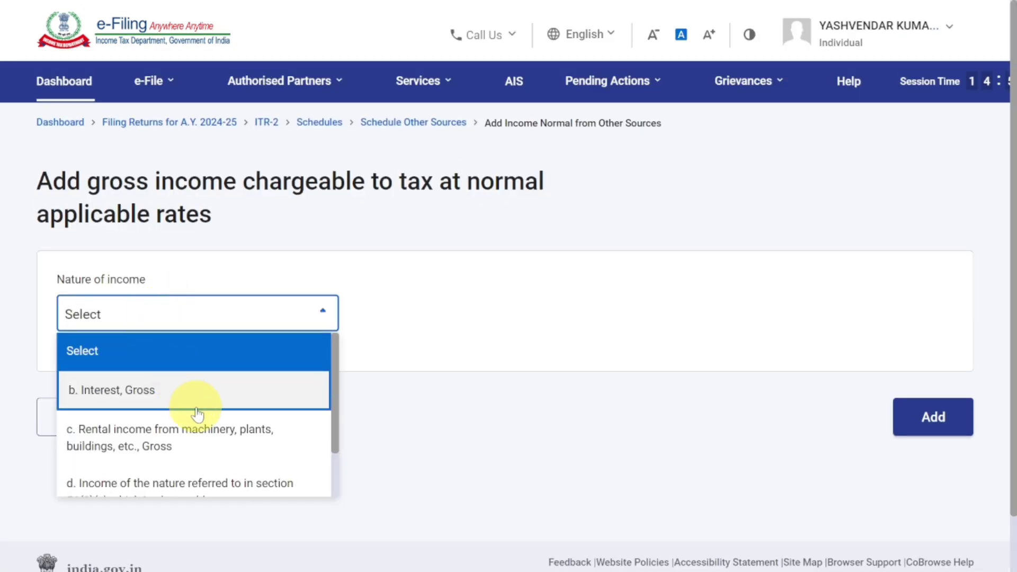
scroll(197, 413, down, 1)
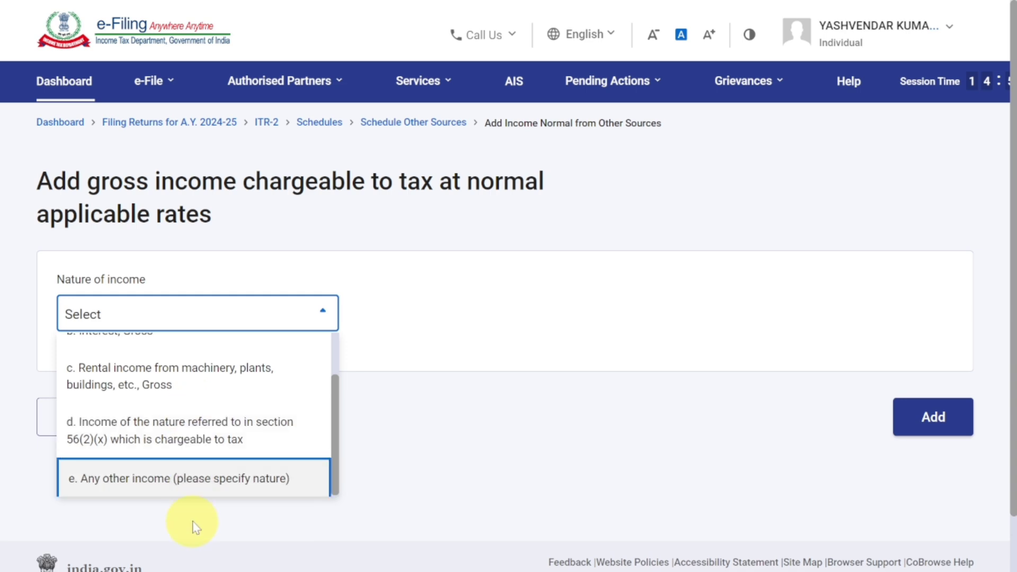
click(186, 480)
Enter EPF as the nature of income in the blank row vii.
scroll(250, 434, down, 4)
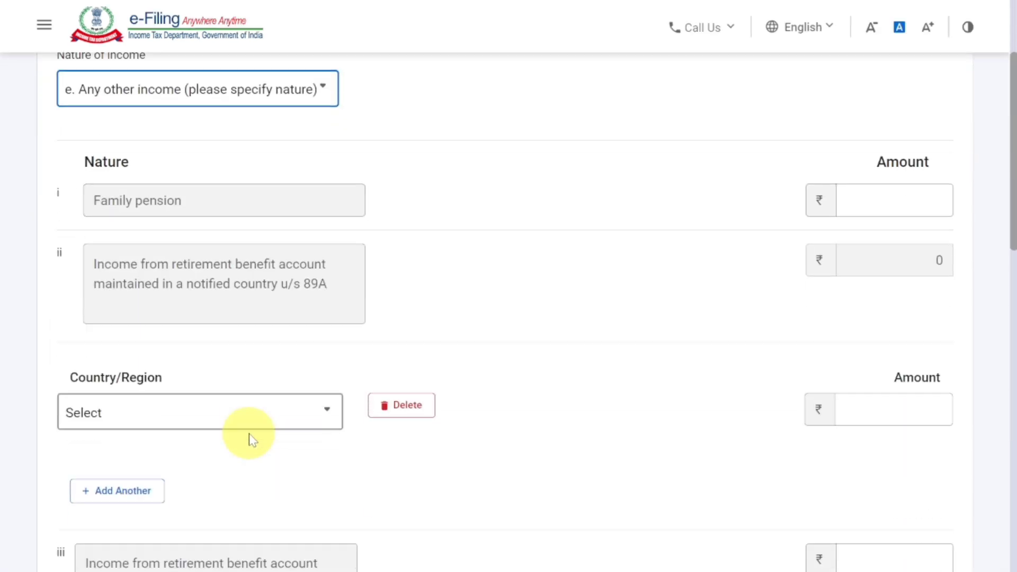
scroll(241, 432, down, 9)
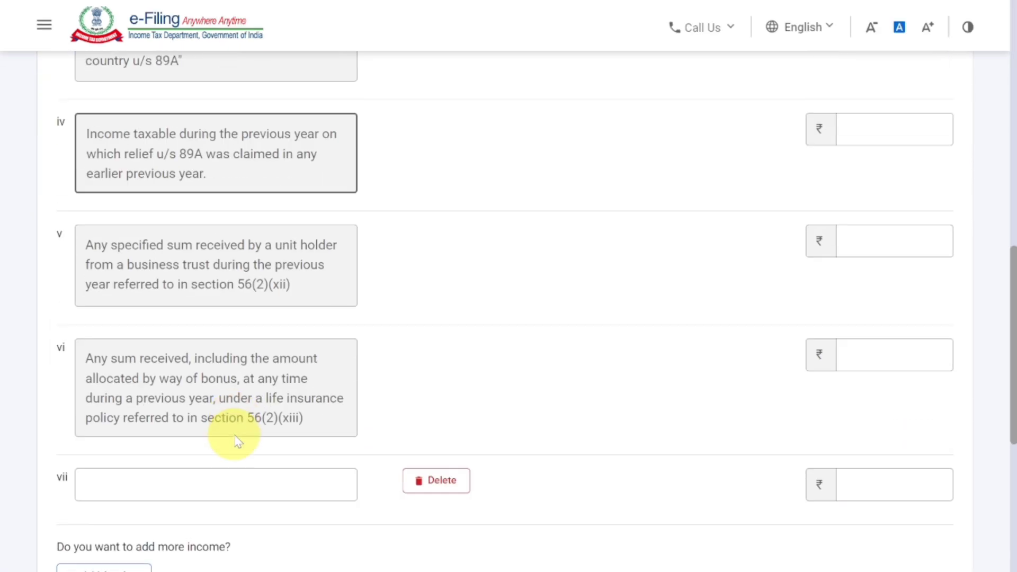
click(224, 477)
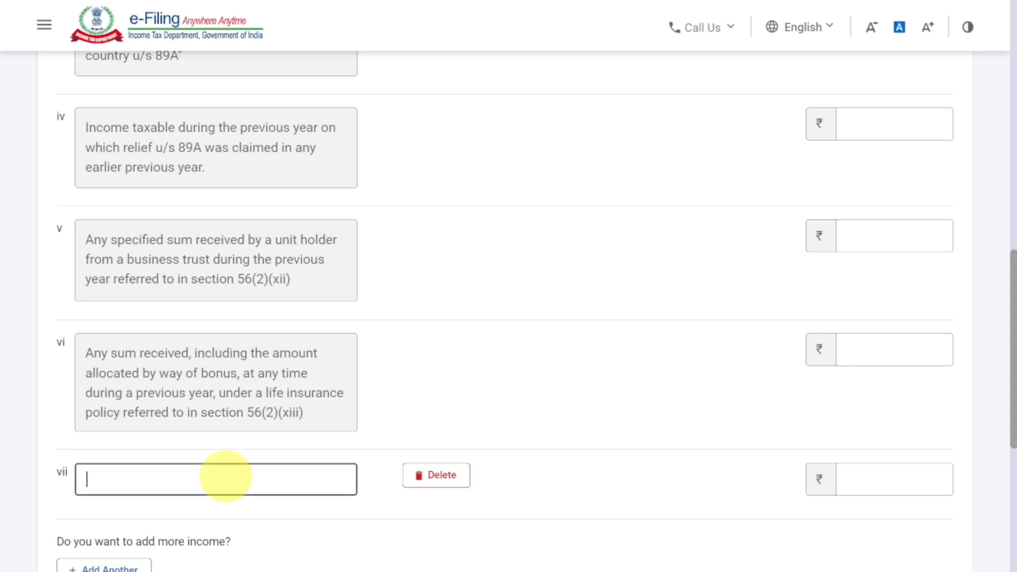
text(EPF)
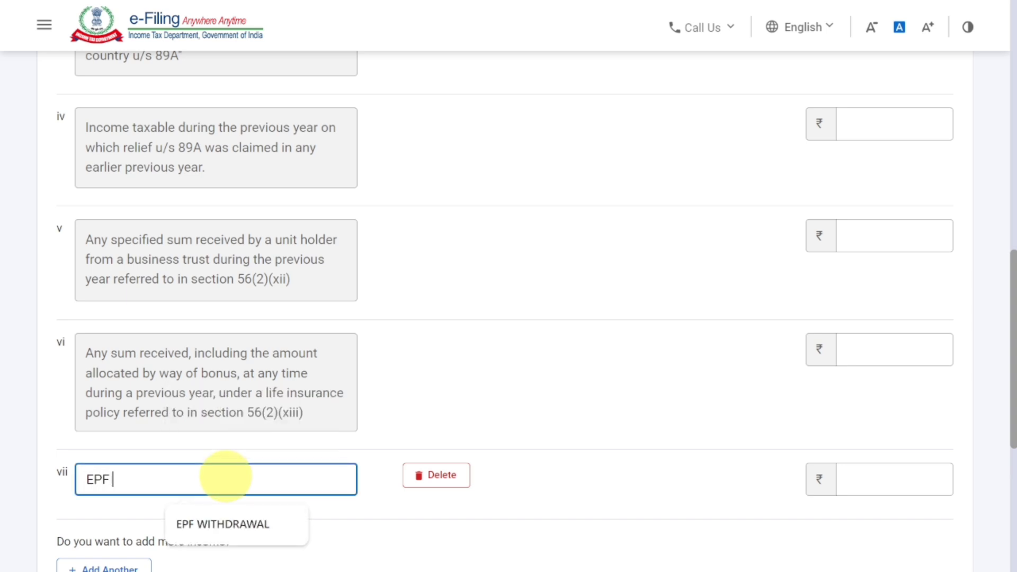
key(Down)
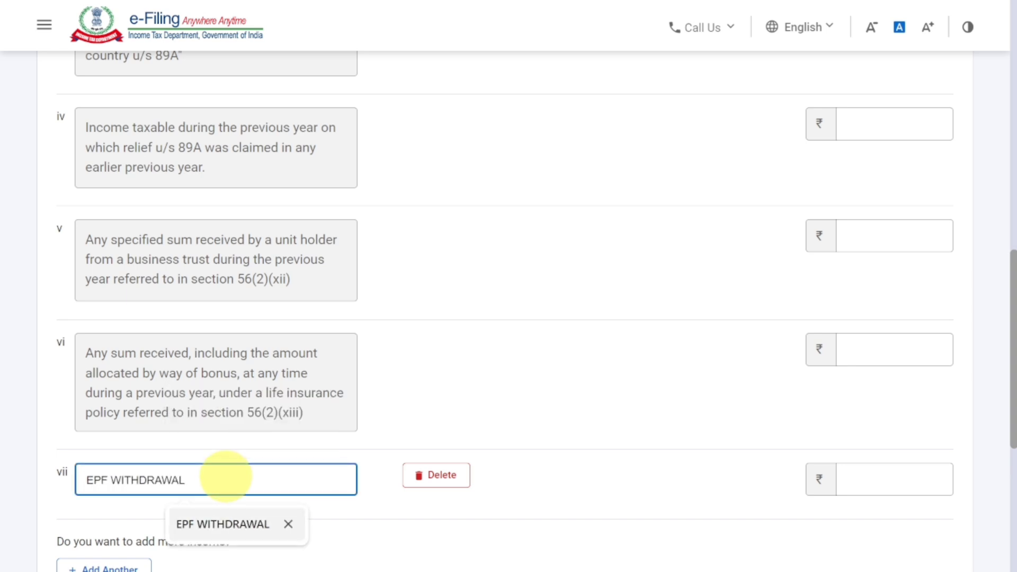
key(Return)
Enter 765678 as the EPF amount, taken from the 192A entry in the tax deduction PDF, and add the income.
click(849, 488)
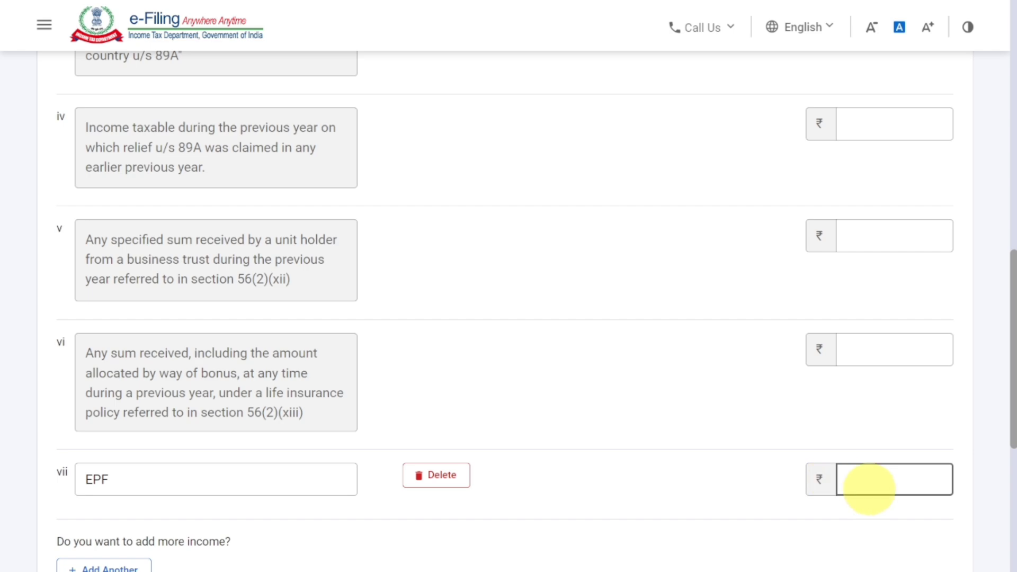
key(alt+Tab)
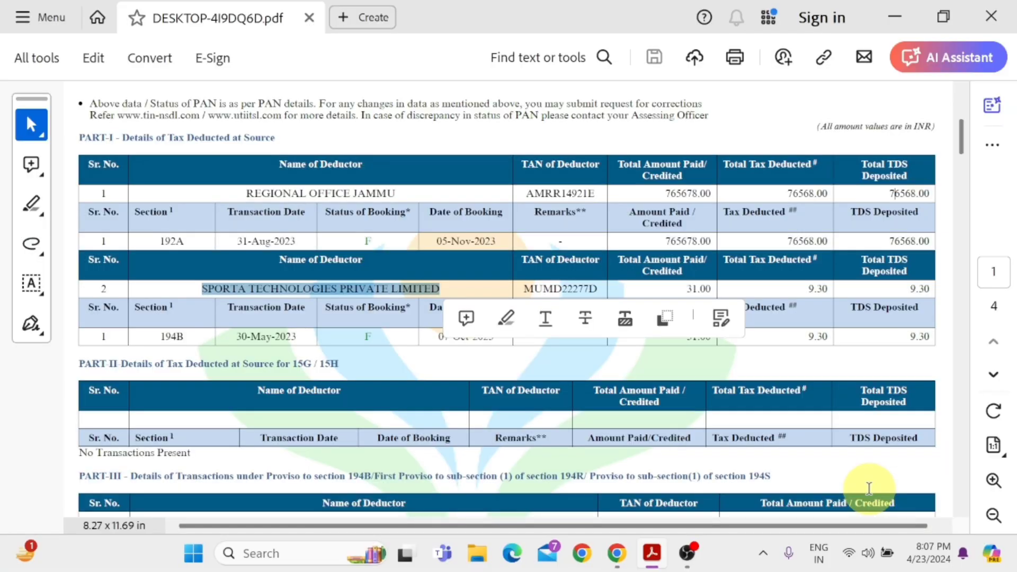
key(alt+Tab)
text(765)
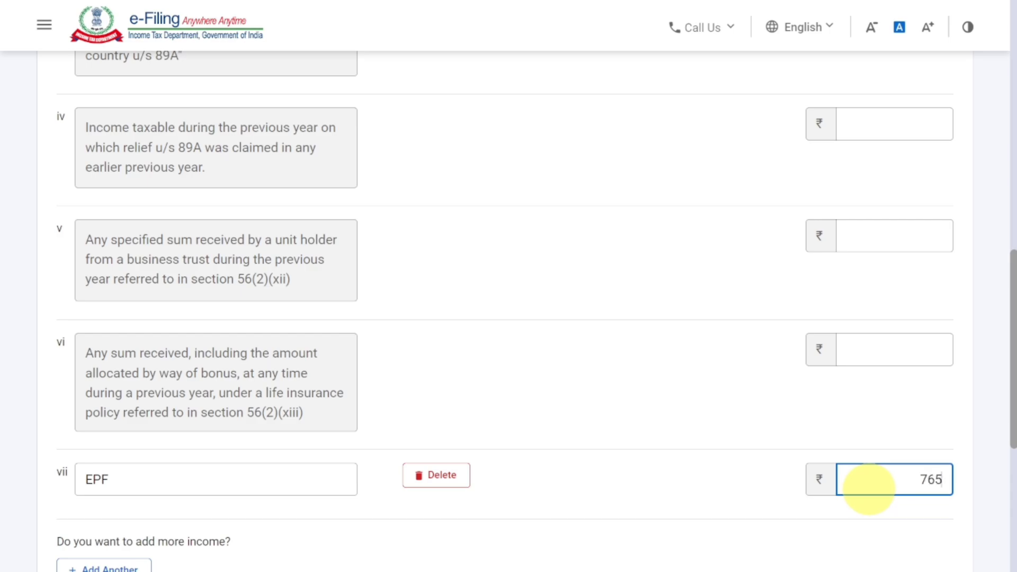
key(alt+Tab)
key(alt+Tab)
text(678)
click(789, 454)
scroll(781, 447, down, 5)
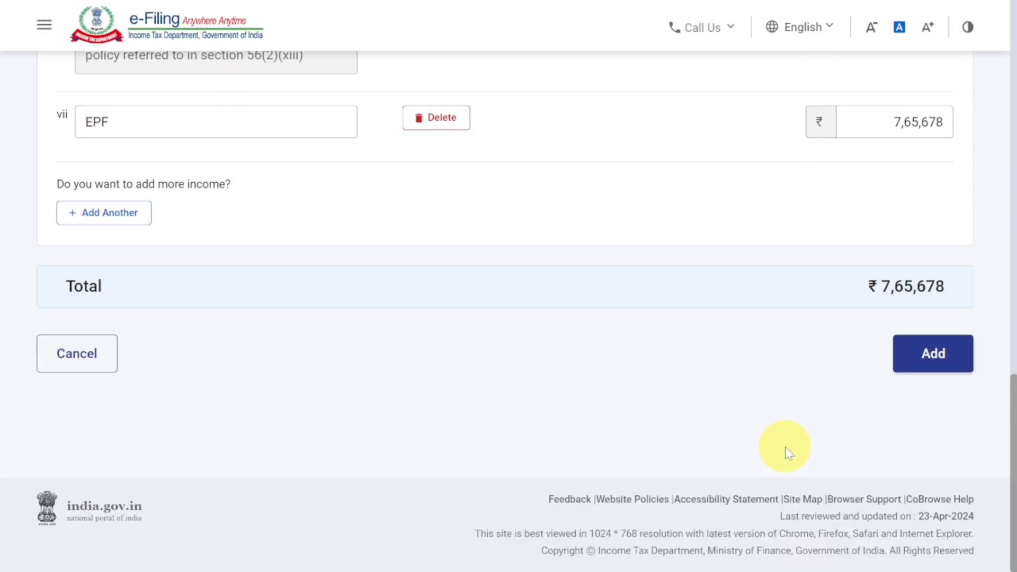
click(920, 364)
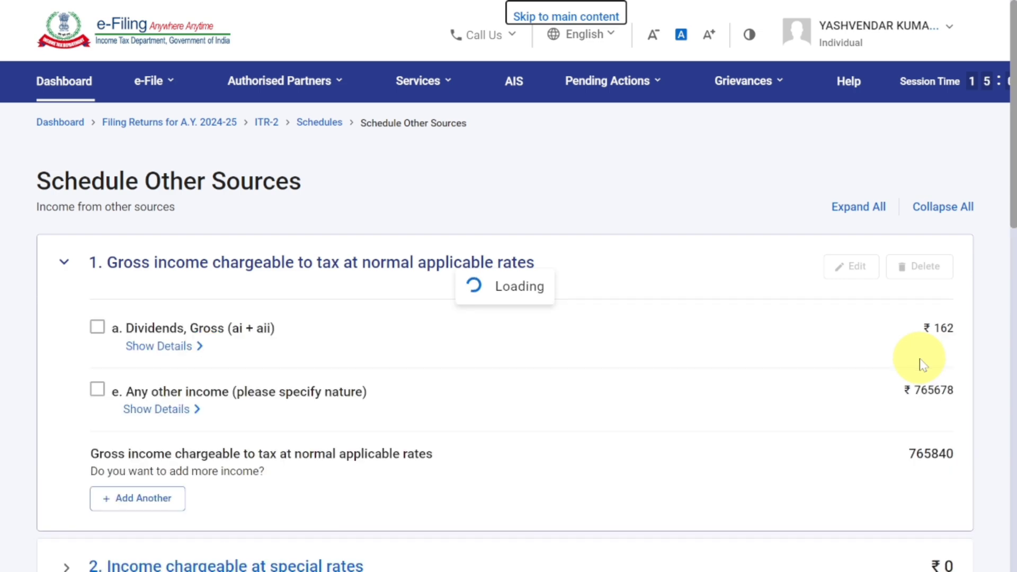
Start an entry under income chargeable at special rates with the nature "a(ii). Income by way of winnings from online games chargeable u/s 115BBJ".
scroll(921, 365, down, 3)
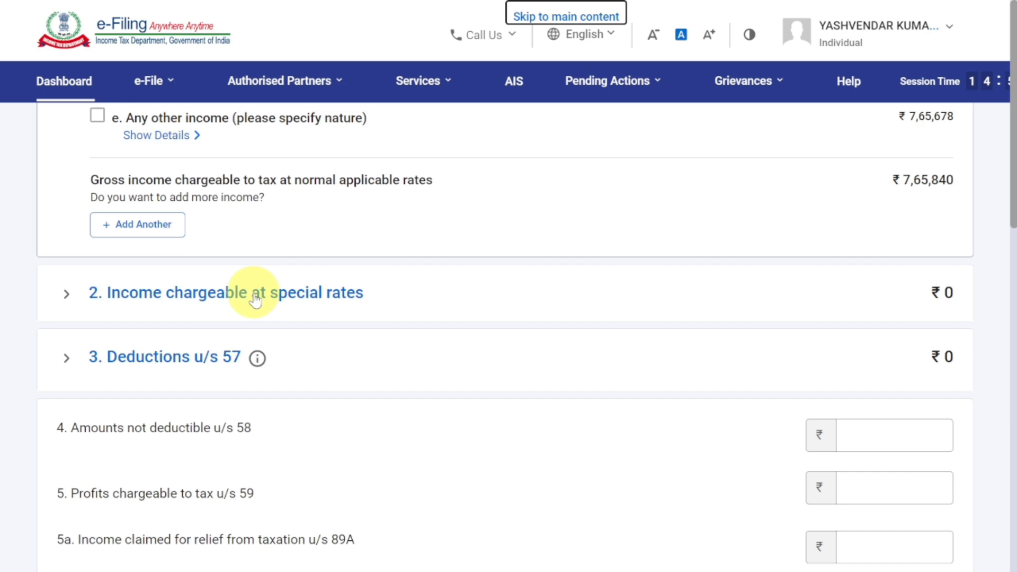
scroll(254, 300, down, 5)
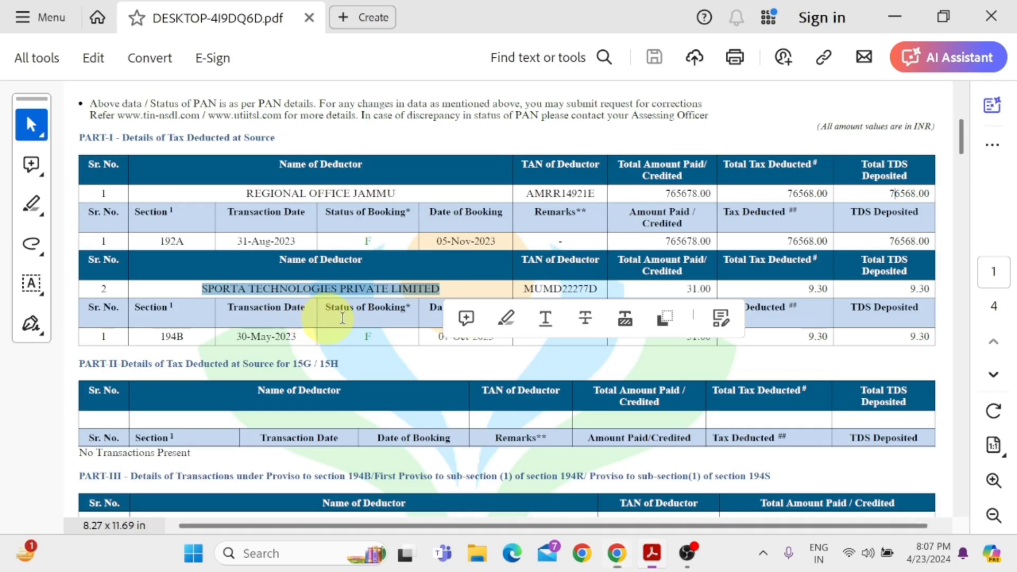
scroll(403, 339, down, 1)
scroll(440, 341, up, 1)
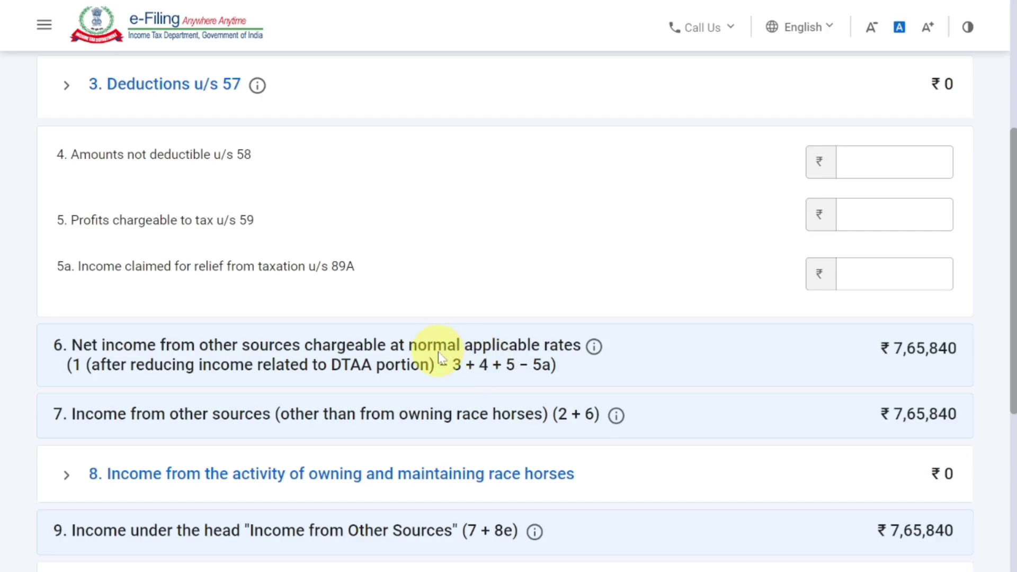
scroll(442, 358, up, 5)
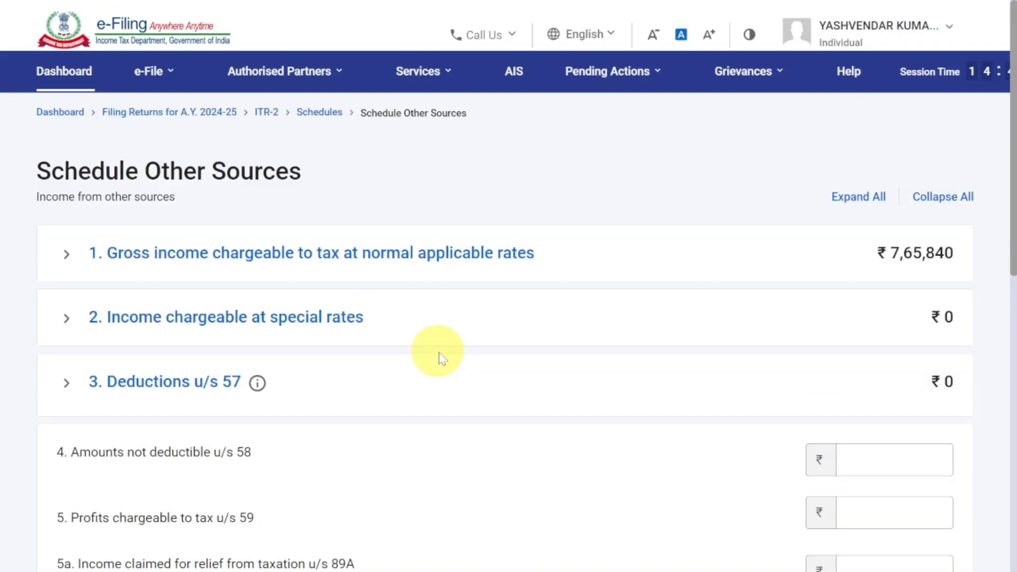
click(302, 327)
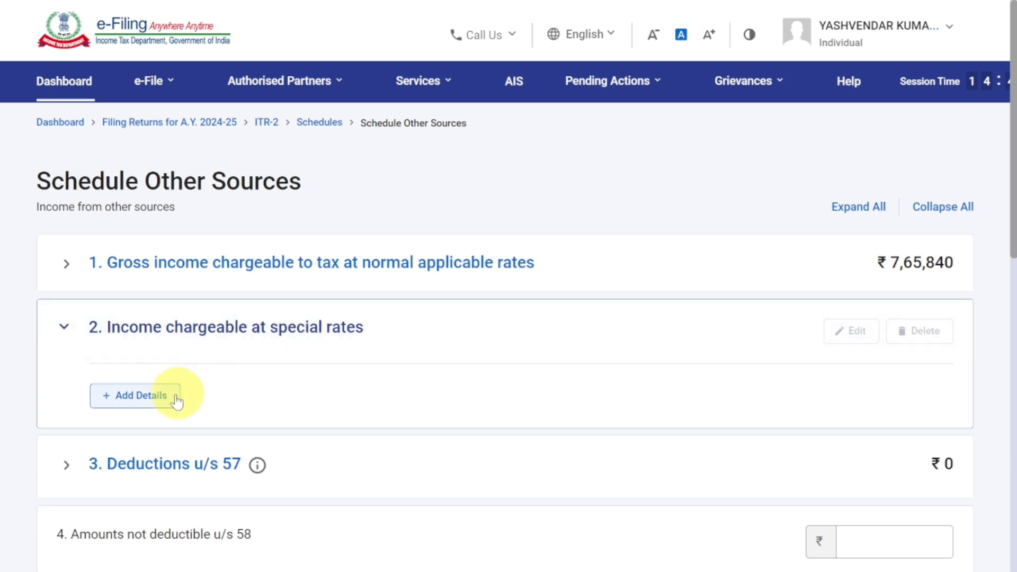
click(153, 405)
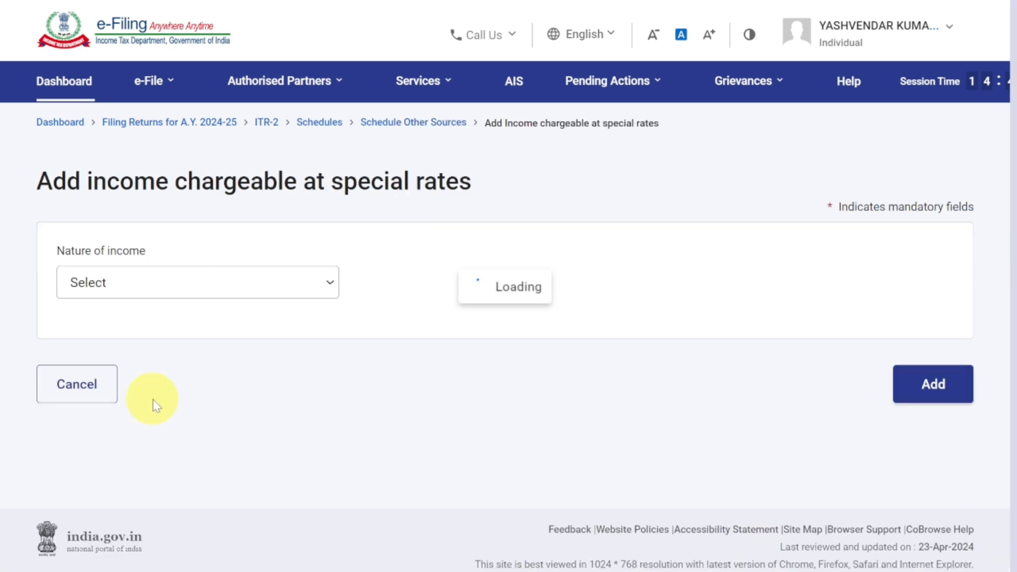
click(180, 291)
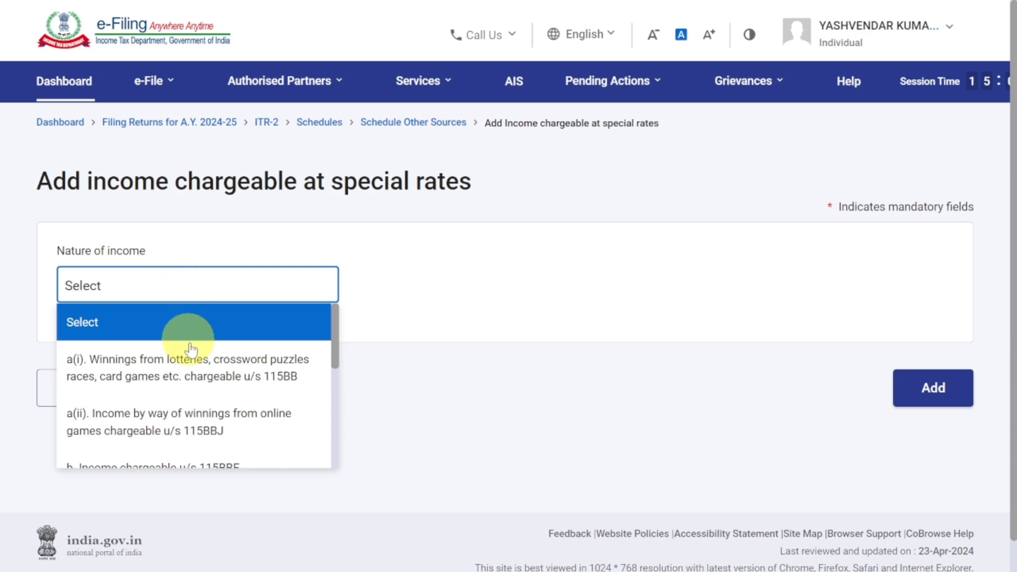
click(194, 429)
Set the online game winnings amount to 31, as per the 194B entry in the PDF, and add the income.
click(193, 404)
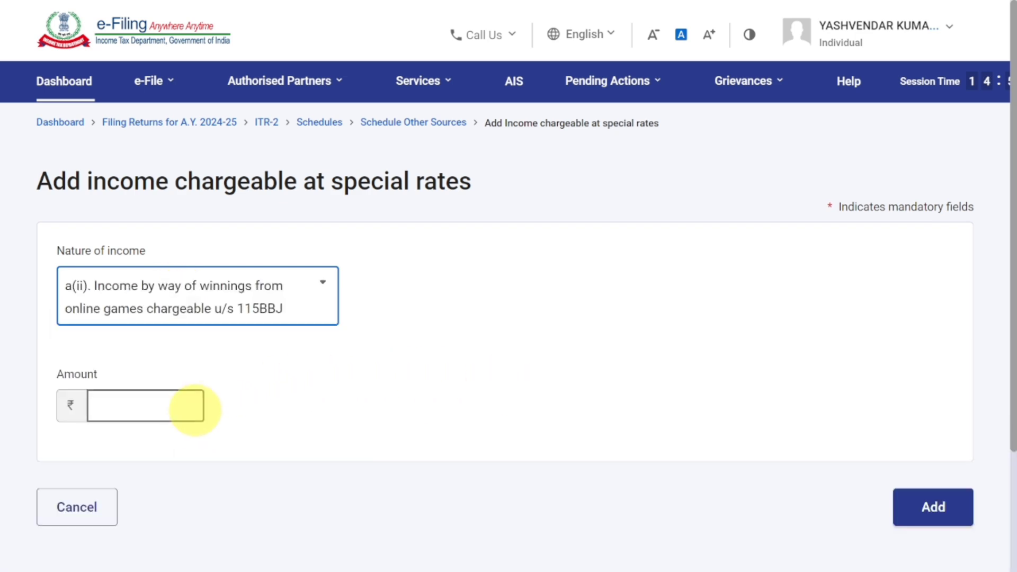
key(alt+Tab)
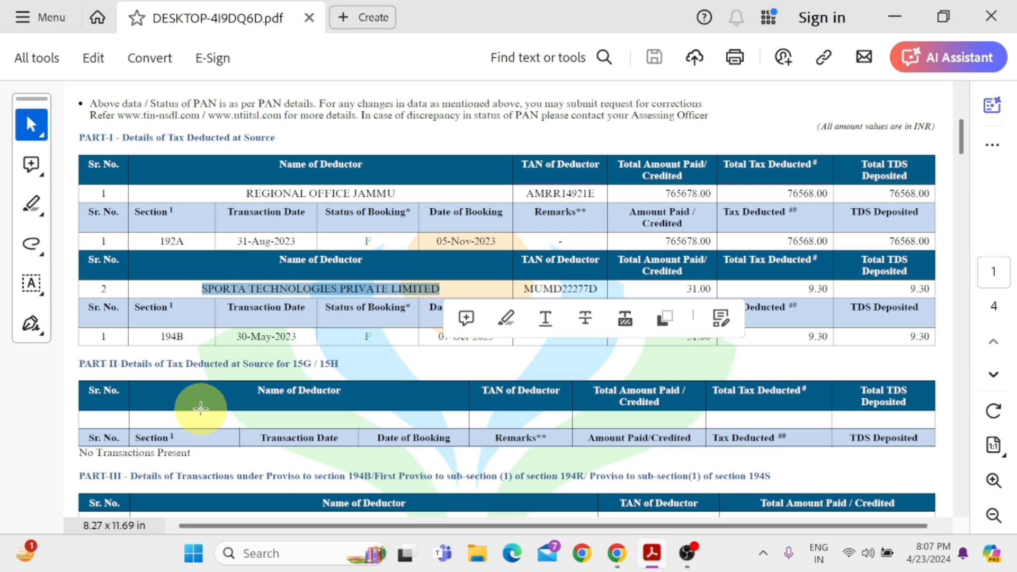
key(alt+Tab)
text(31)
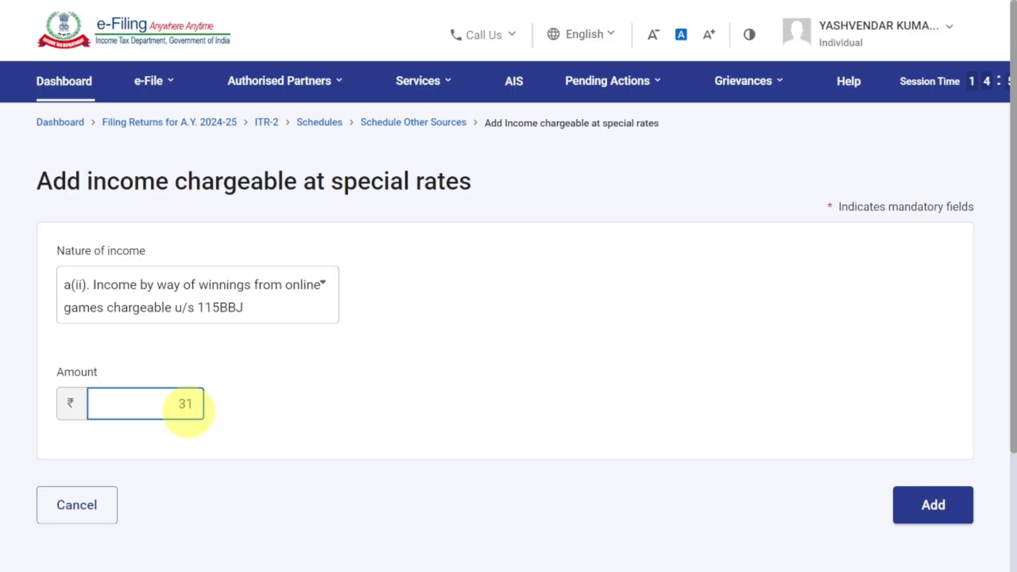
click(931, 504)
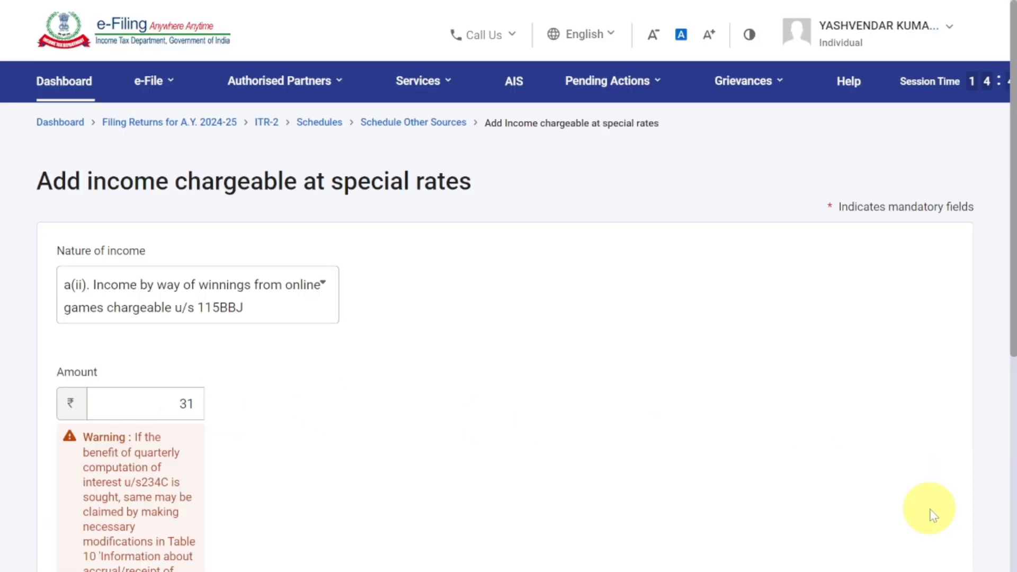
scroll(933, 492, down, 5)
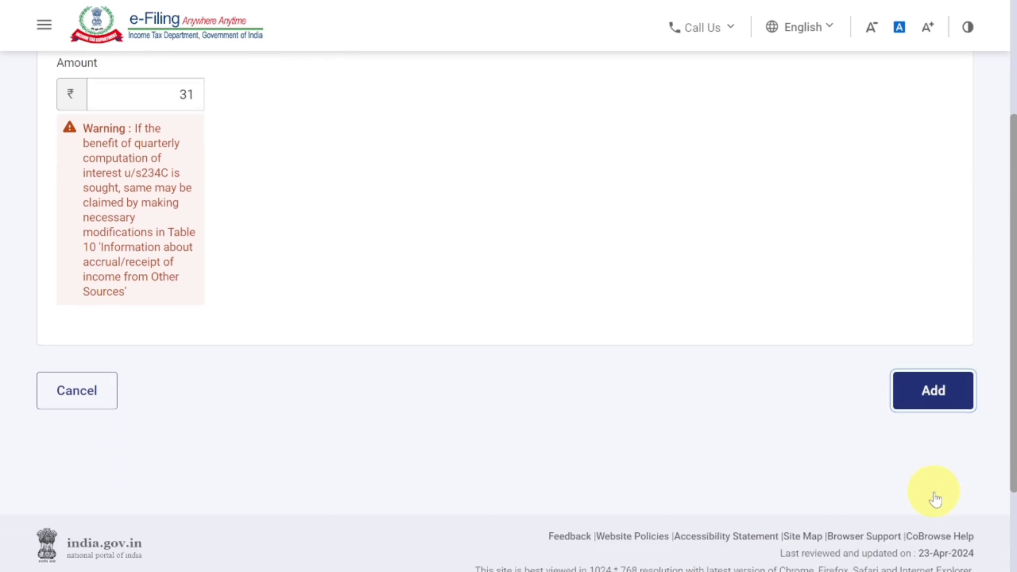
click(947, 398)
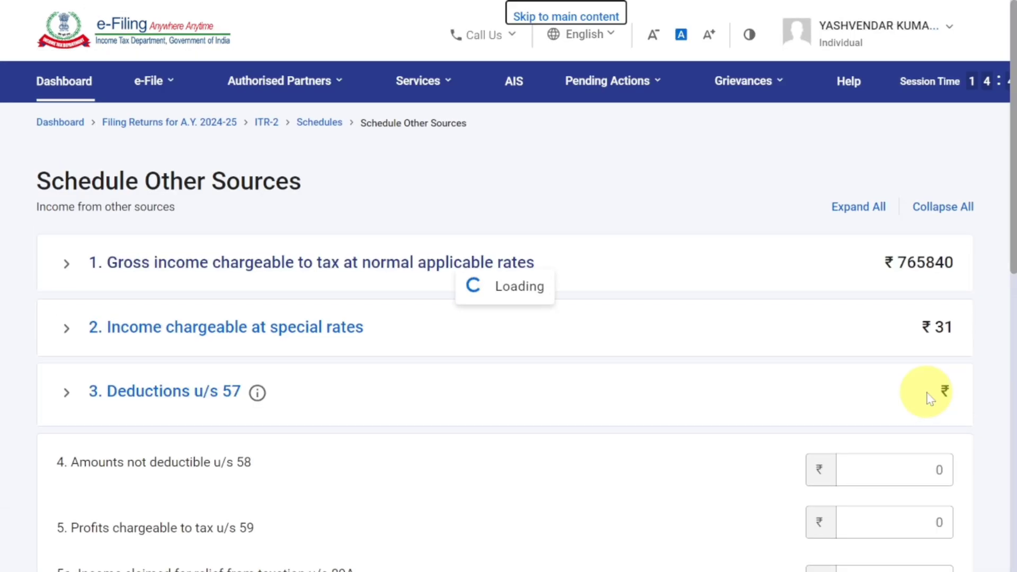
Confirm Schedule Other Sources with the added normal-rate and special-rate income.
scroll(883, 423, down, 15)
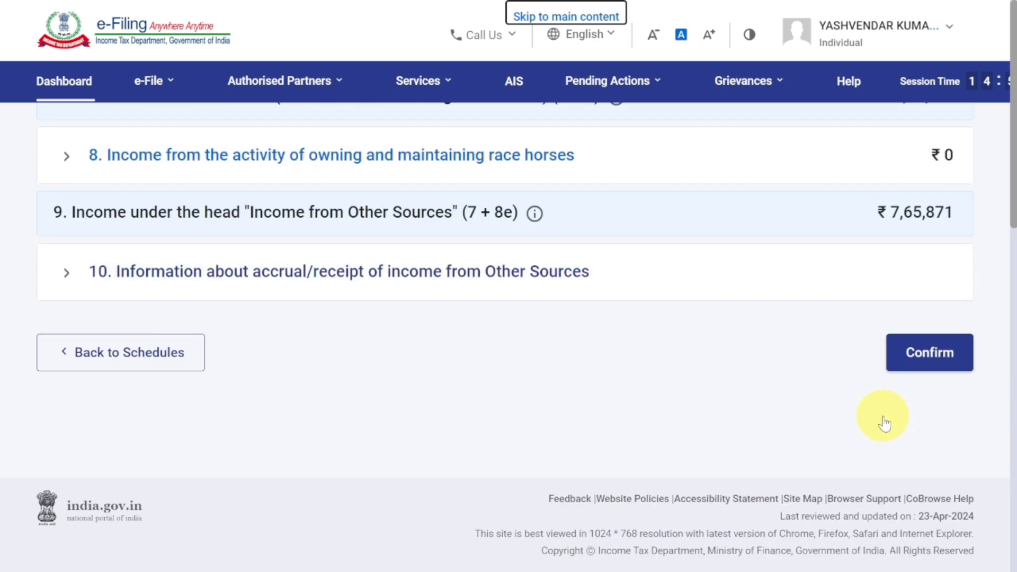
click(931, 365)
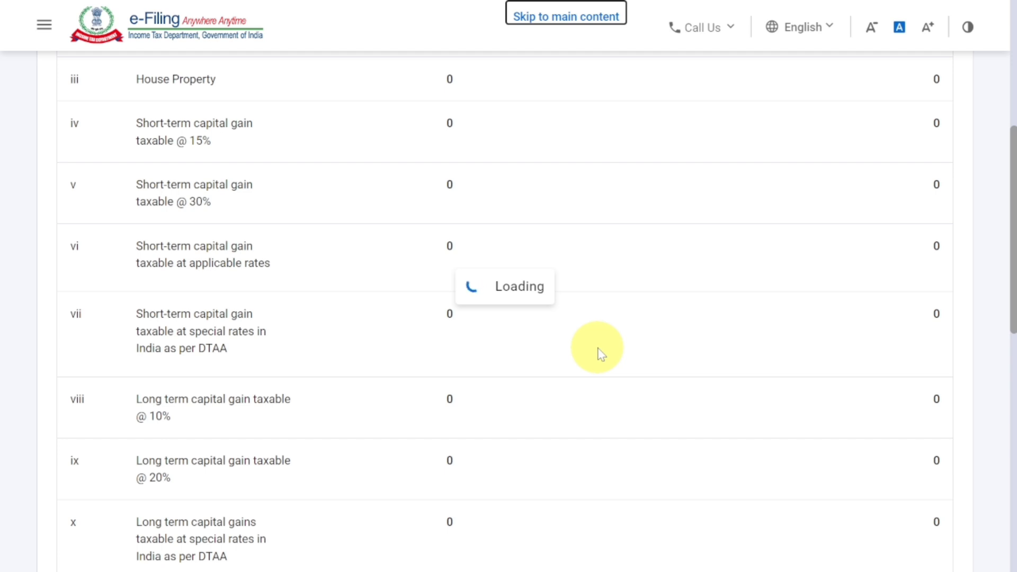
Review the current year loss set-off table in Schedule CYLA and confirm the schedule.
scroll(597, 348, up, 6)
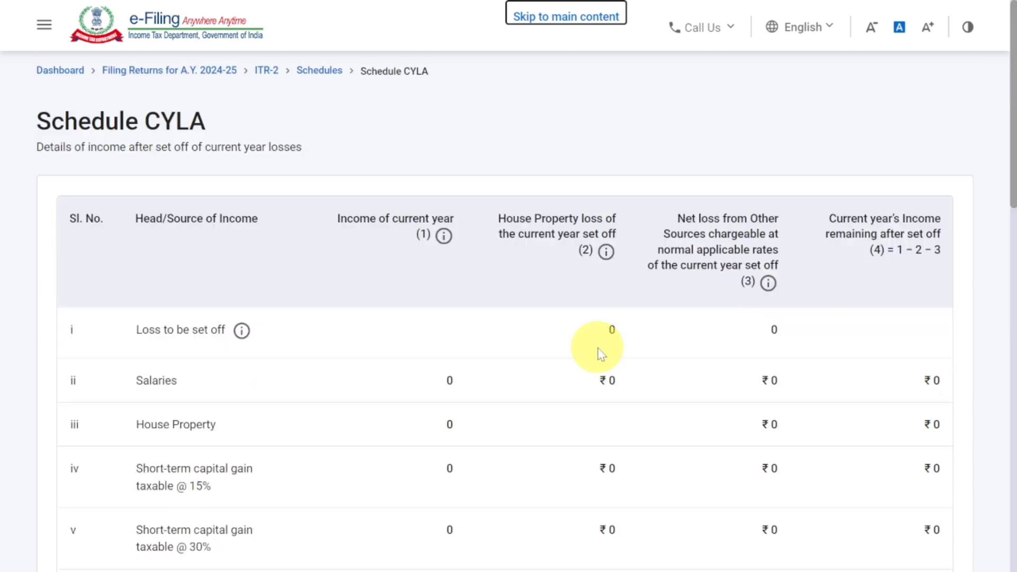
scroll(598, 348, down, 8)
scroll(597, 354, down, 10)
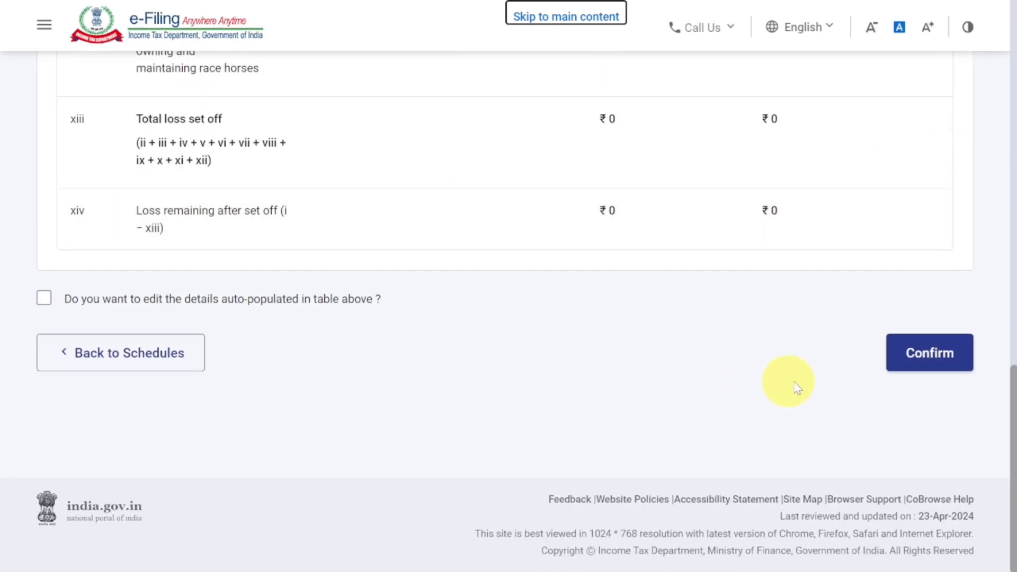
click(933, 358)
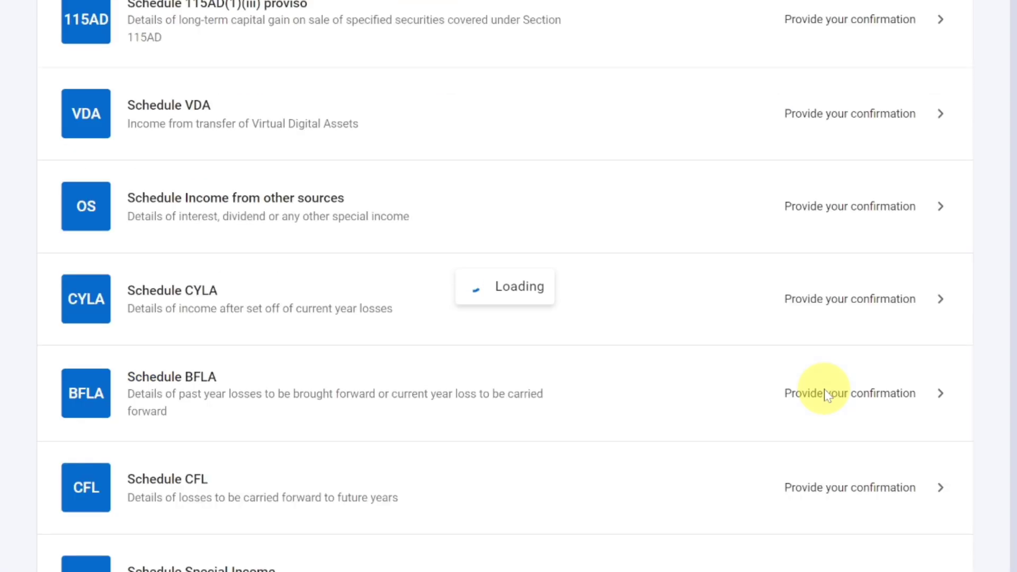
Open Schedule BFLA from the schedules summary and compute the brought forward loss set-off to confirm it.
scroll(824, 390, down, 2)
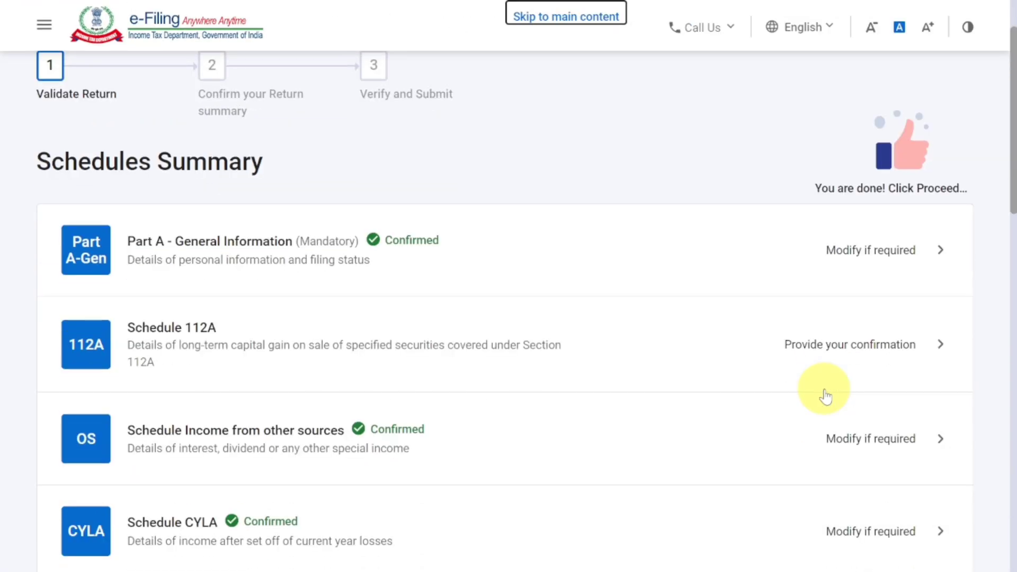
scroll(825, 396, down, 5)
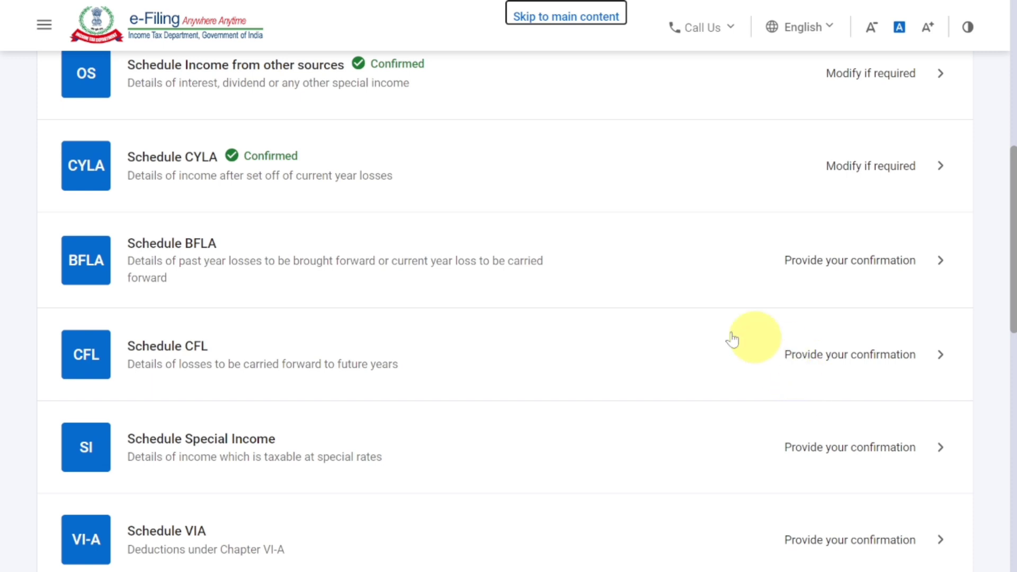
click(697, 266)
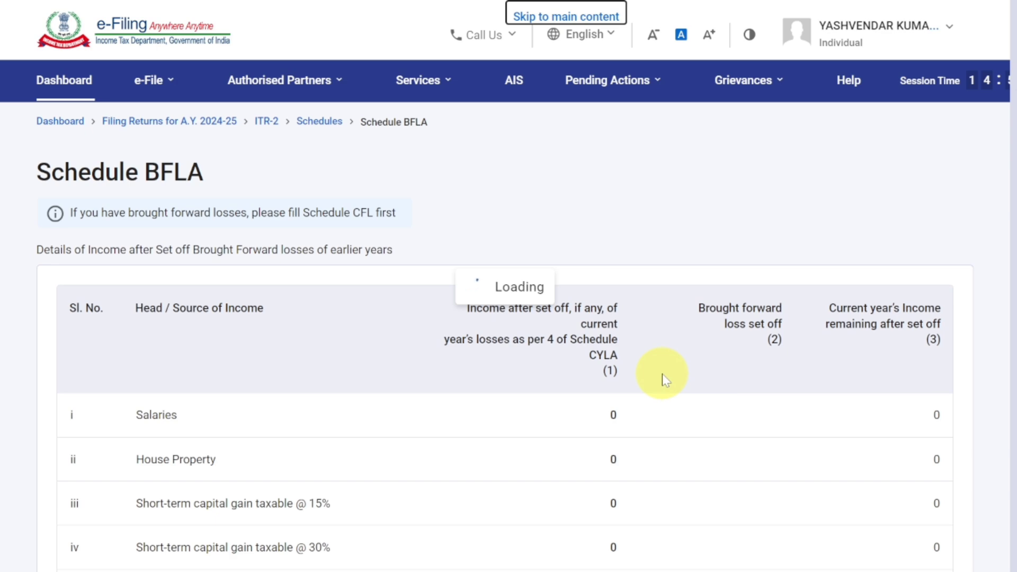
scroll(665, 380, down, 10)
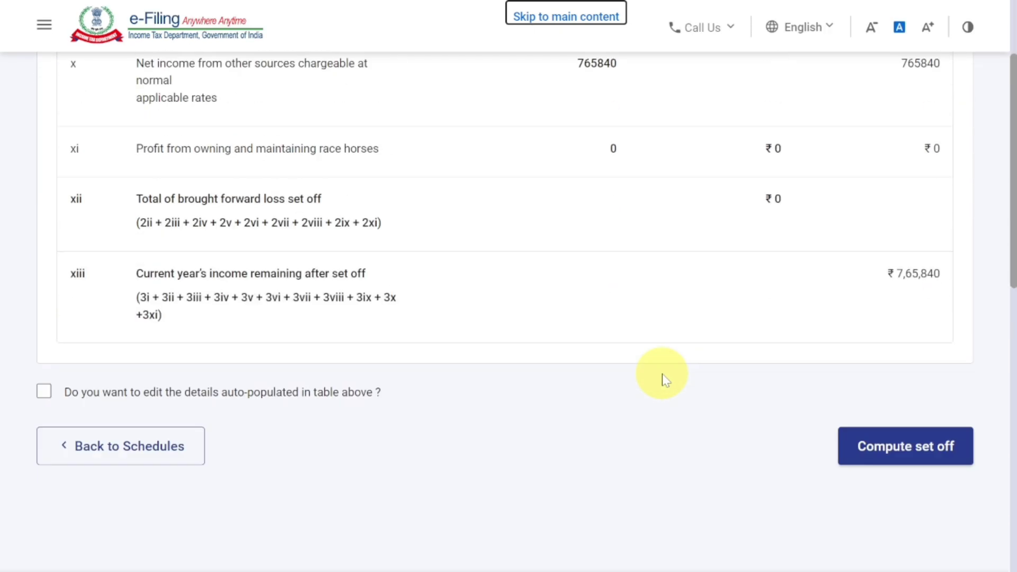
click(908, 359)
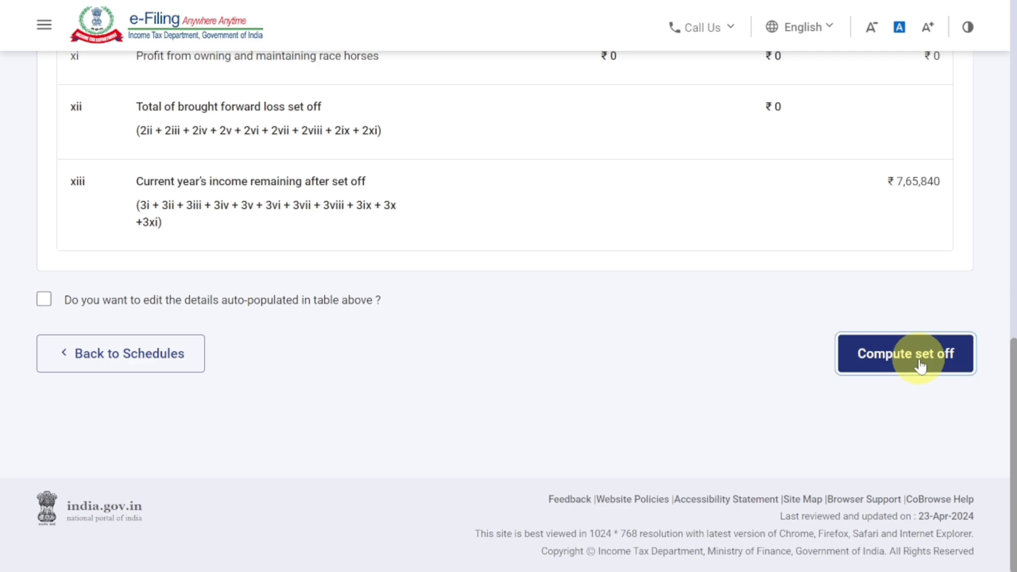
click(680, 342)
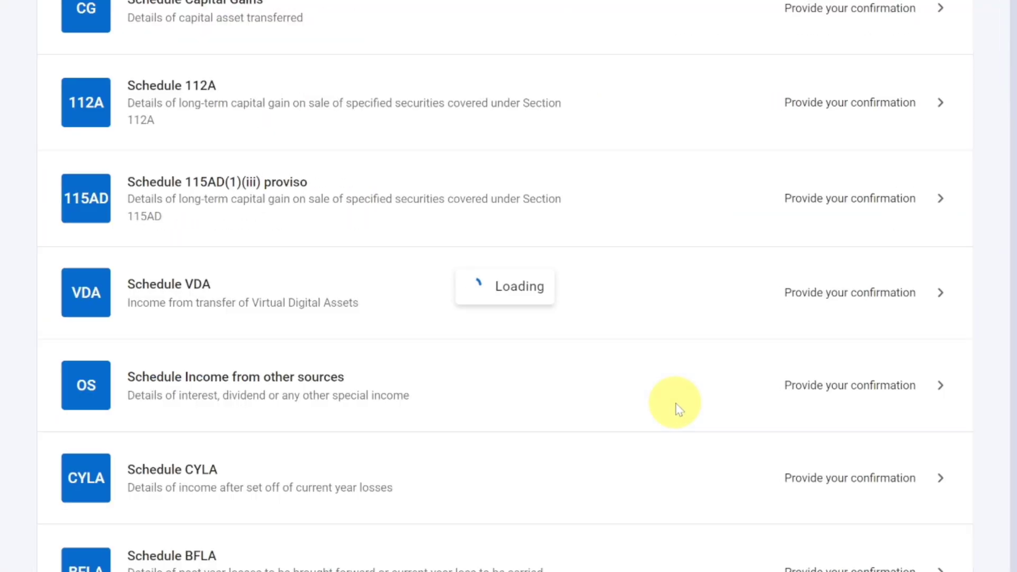
Open Schedule Special Income, review the 115BBJ online games winnings row, and confirm the schedule.
scroll(676, 410, down, 6)
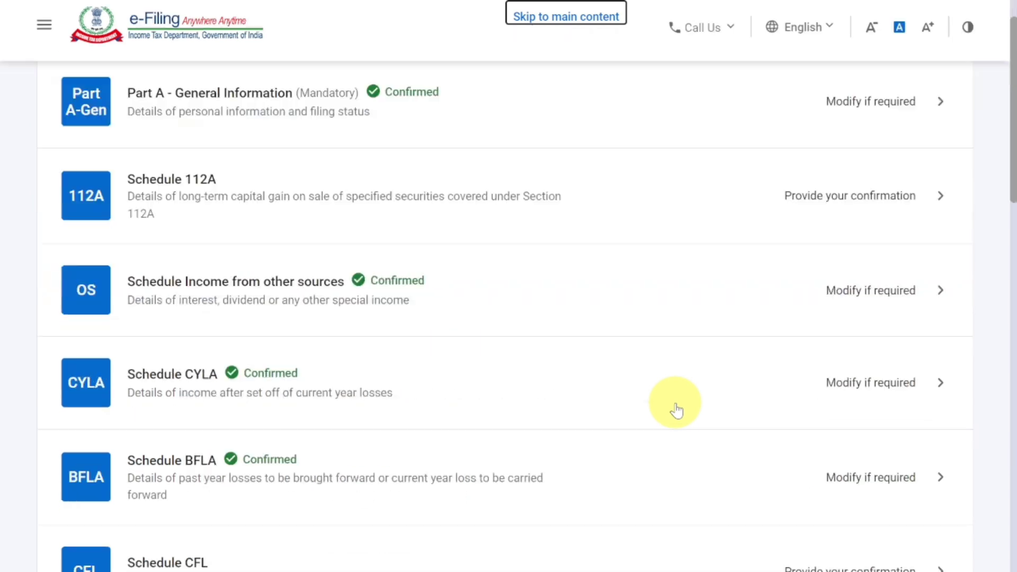
scroll(677, 410, down, 2)
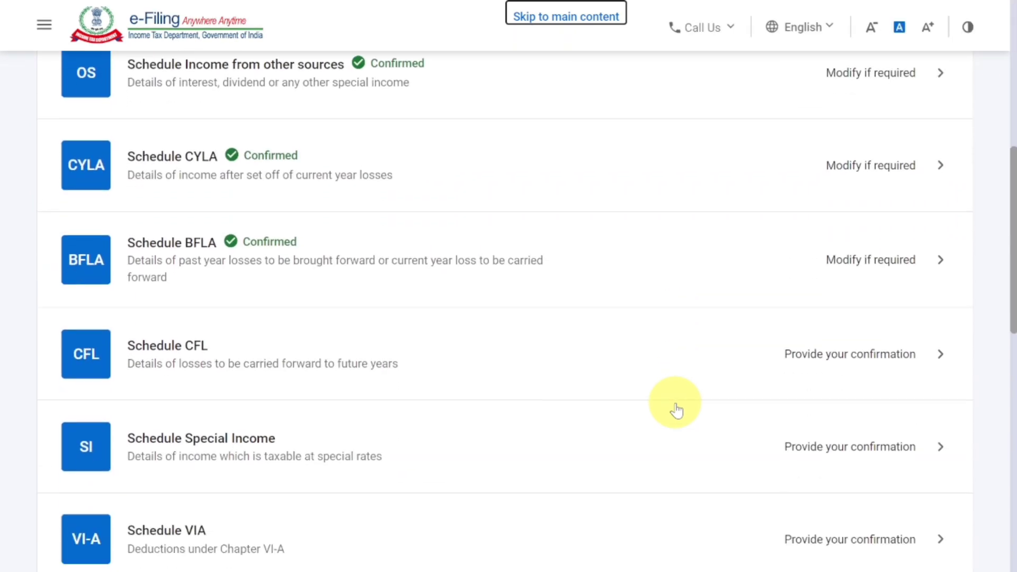
scroll(676, 410, down, 4)
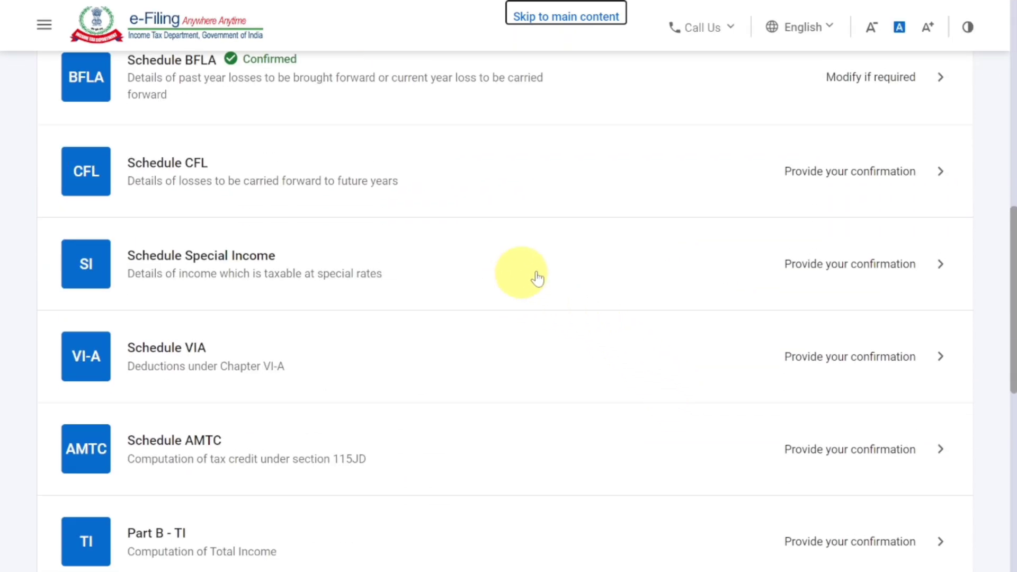
click(648, 281)
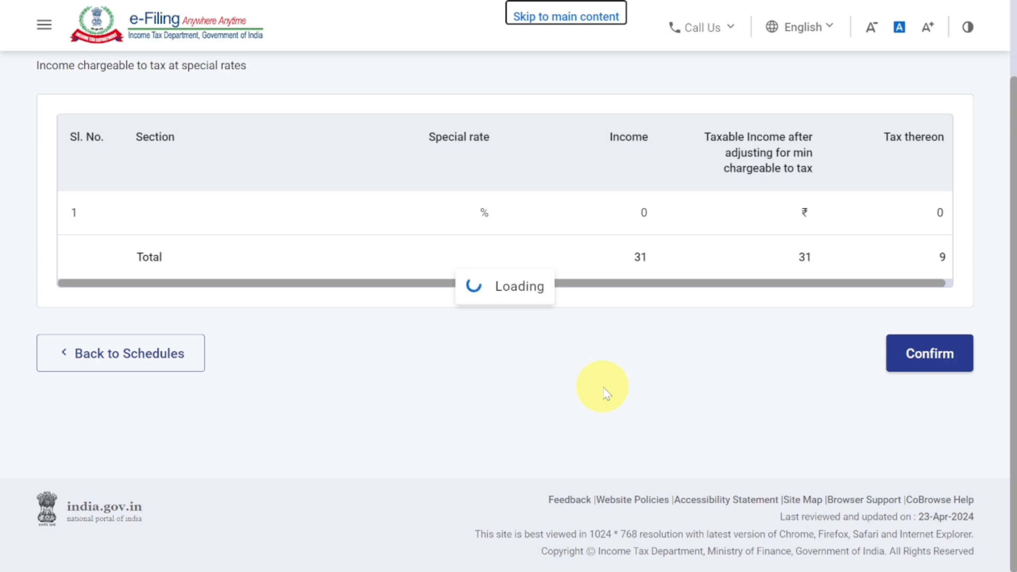
scroll(606, 393, down, 10)
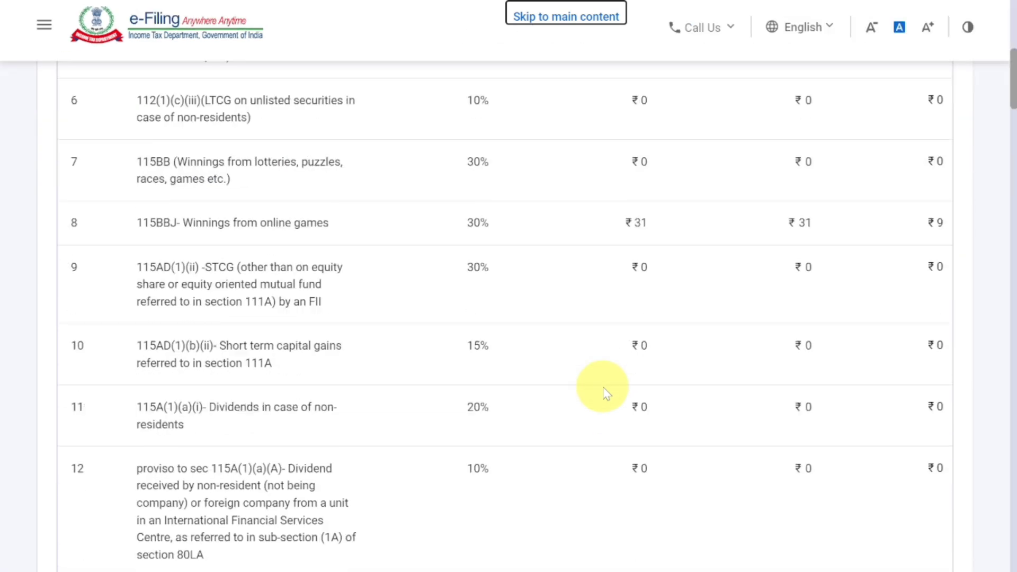
scroll(606, 394, down, 20)
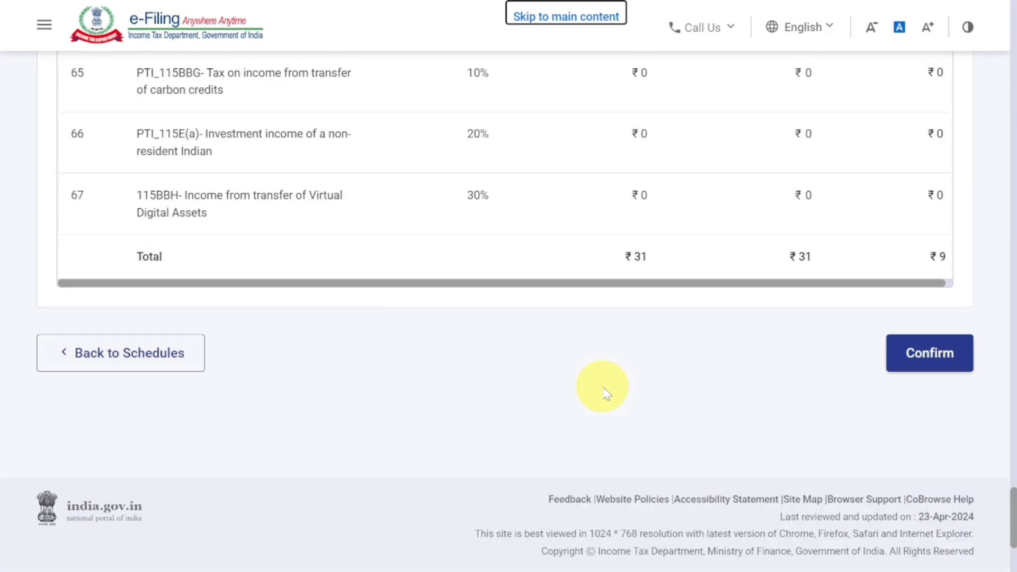
click(930, 368)
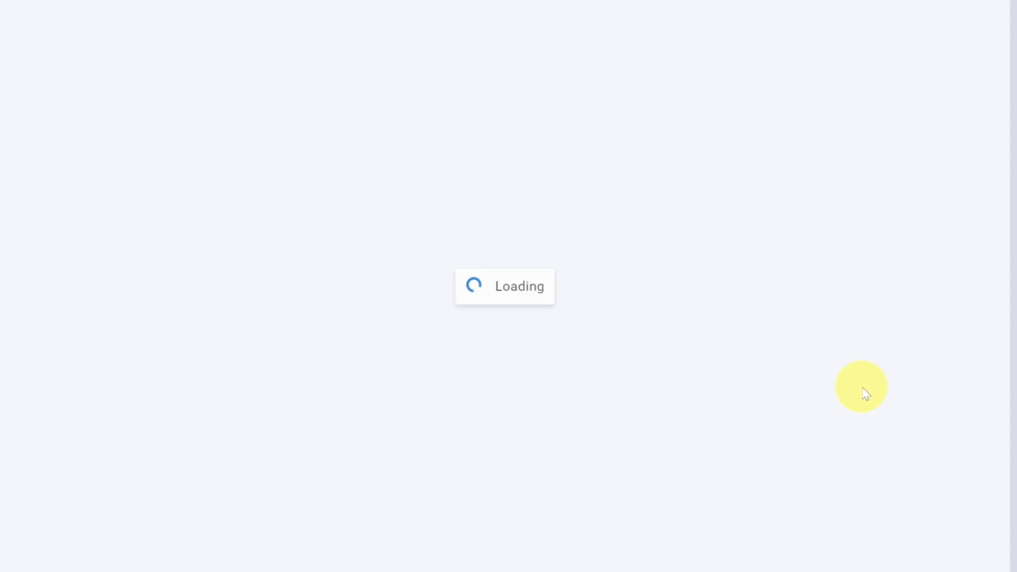
Open Schedule CFL for losses carried forward to future years and compute the set-off to confirm it.
scroll(863, 394, down, 10)
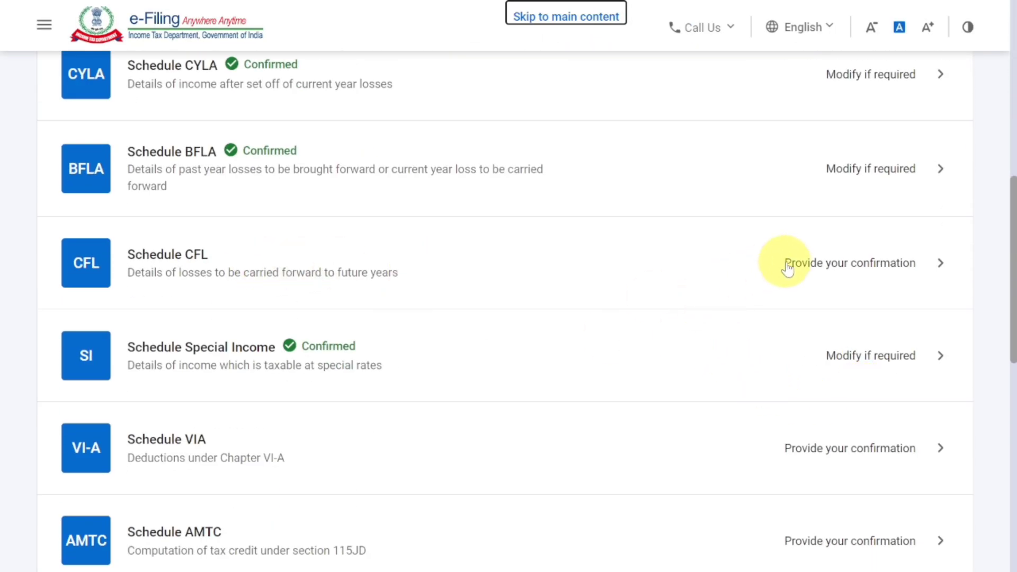
click(774, 278)
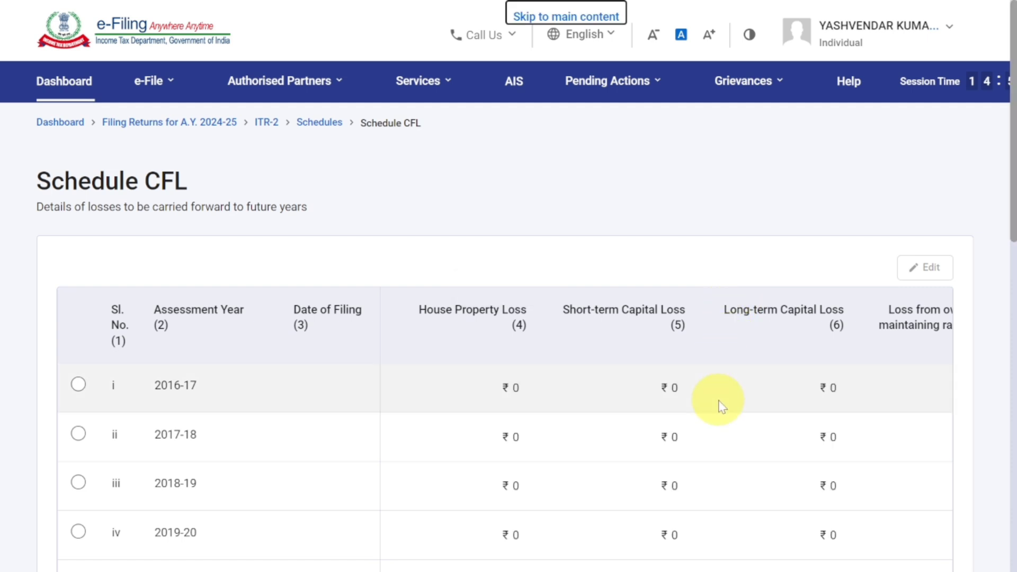
scroll(720, 405, down, 10)
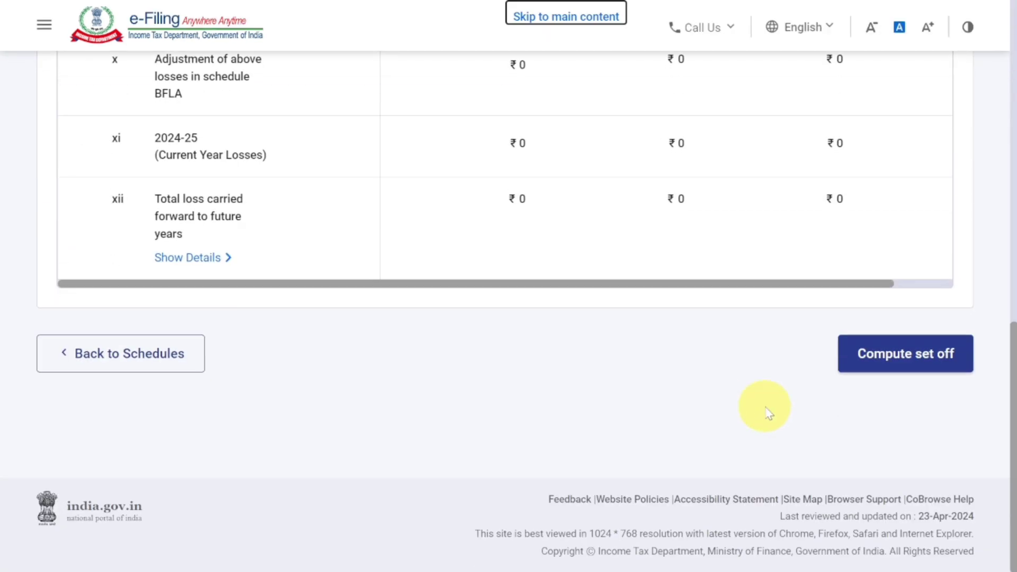
click(922, 370)
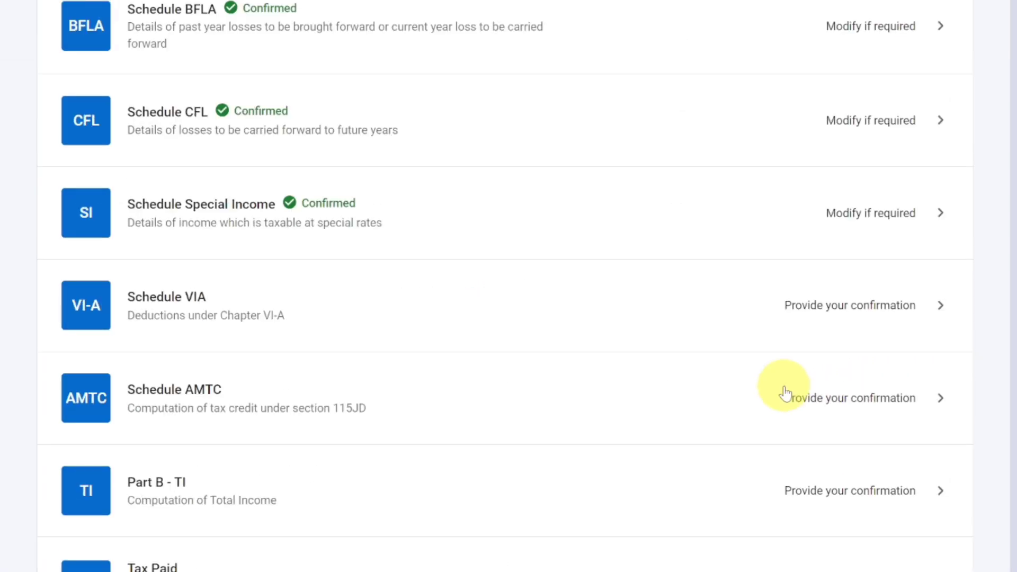
Open Schedule VIA and confirm it without adding any Chapter VI-A deductions.
scroll(785, 392, down, 3)
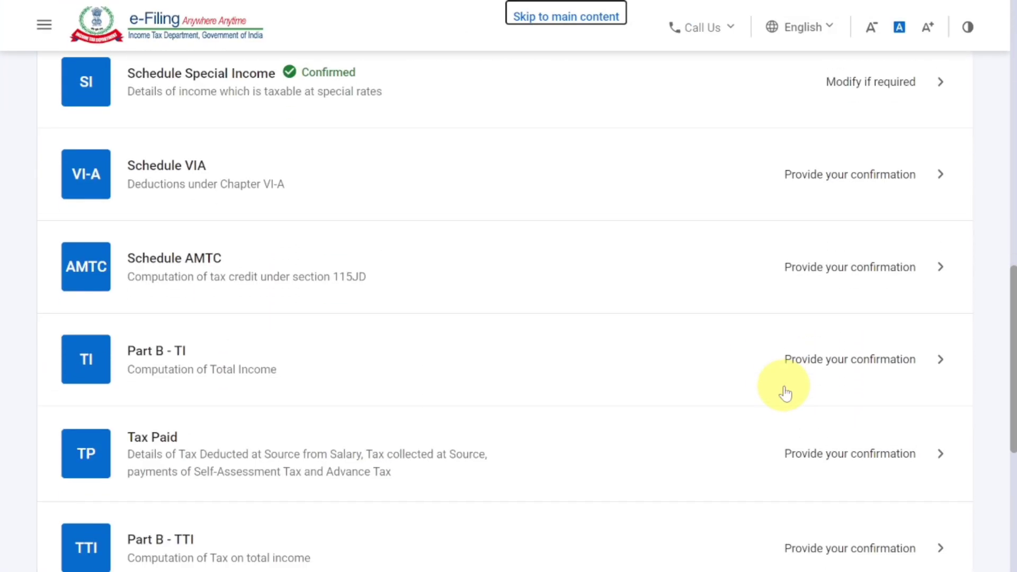
click(748, 196)
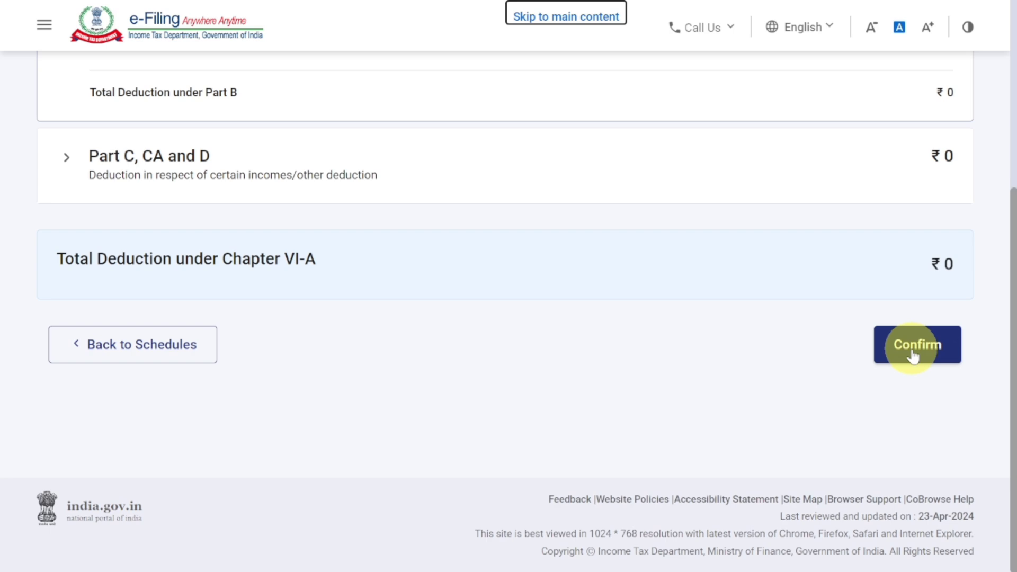
click(913, 356)
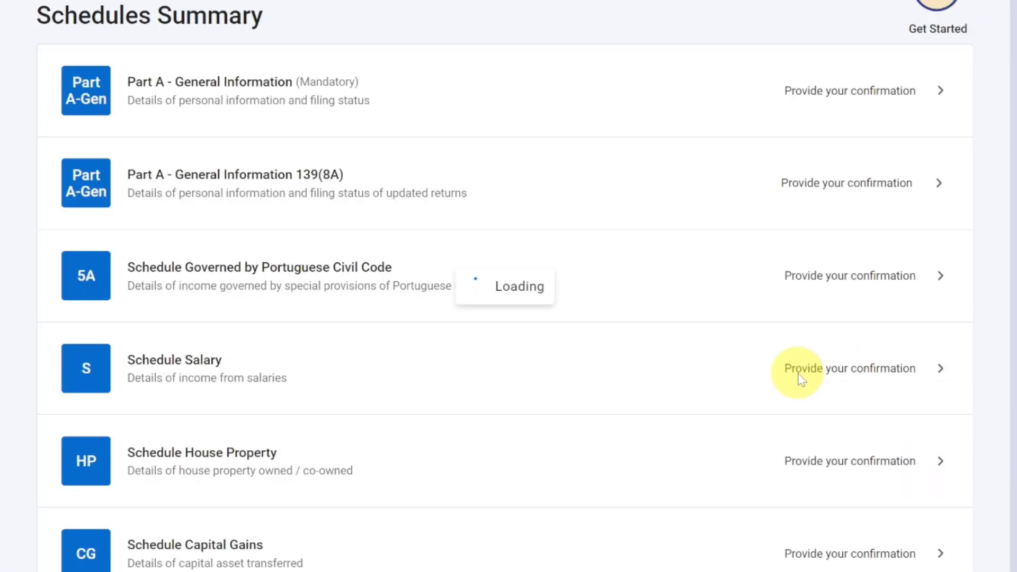
Open Schedule AMTC and confirm it without adding tax credit details under section 115JD.
scroll(801, 379, down, 12)
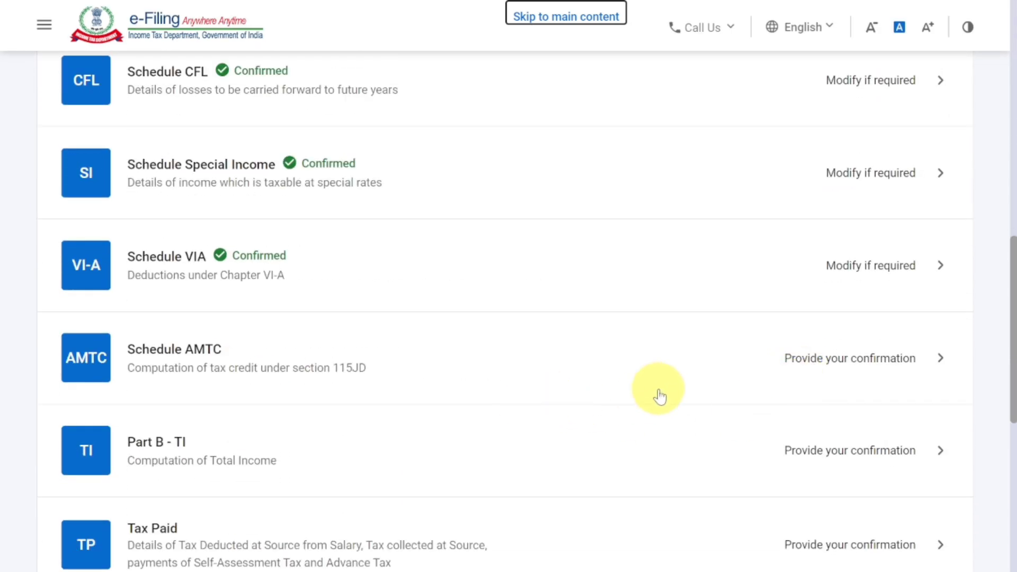
click(801, 370)
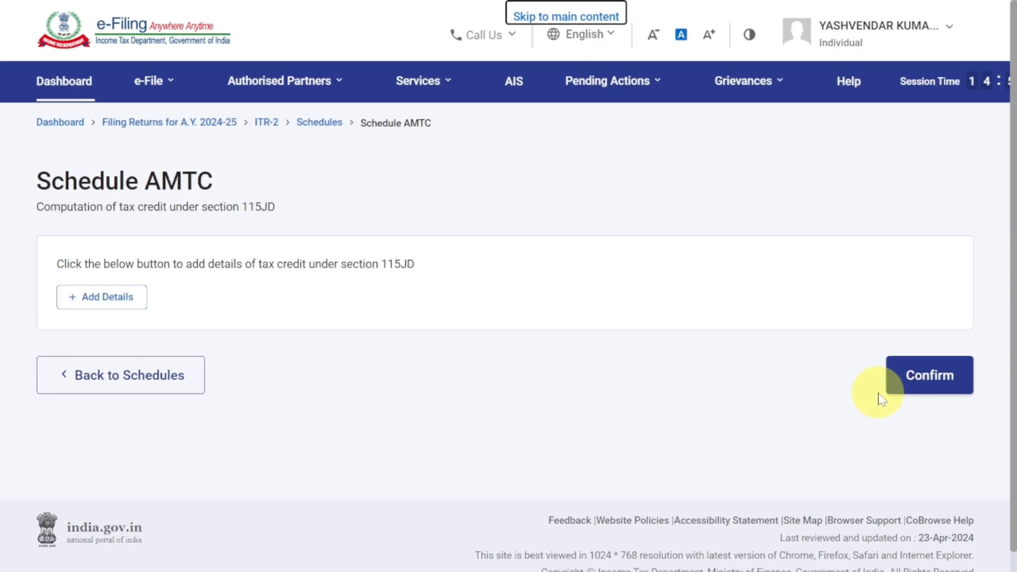
click(927, 385)
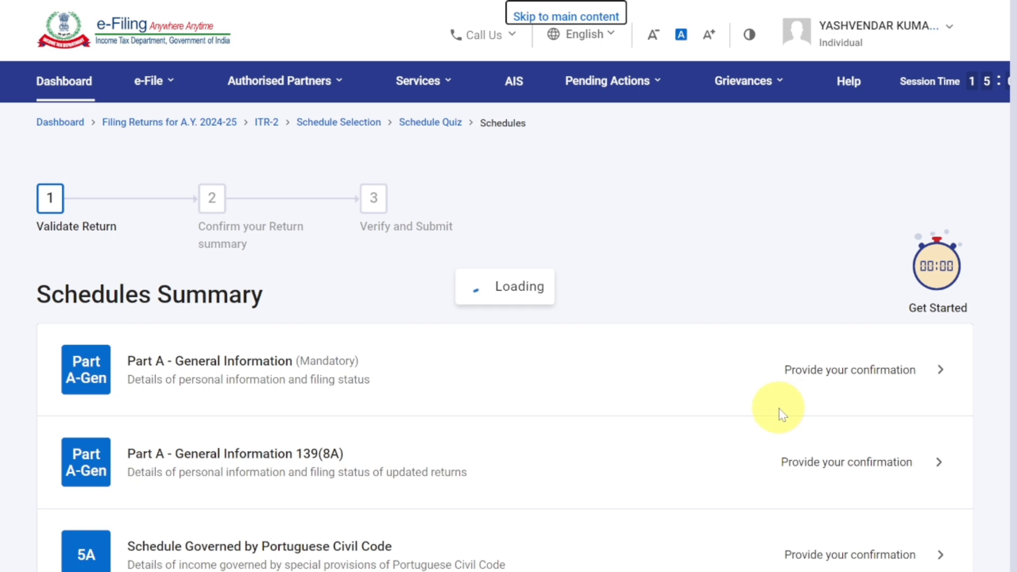
Open Part B - TI, review the computation of total income, and confirm it.
scroll(781, 413, down, 12)
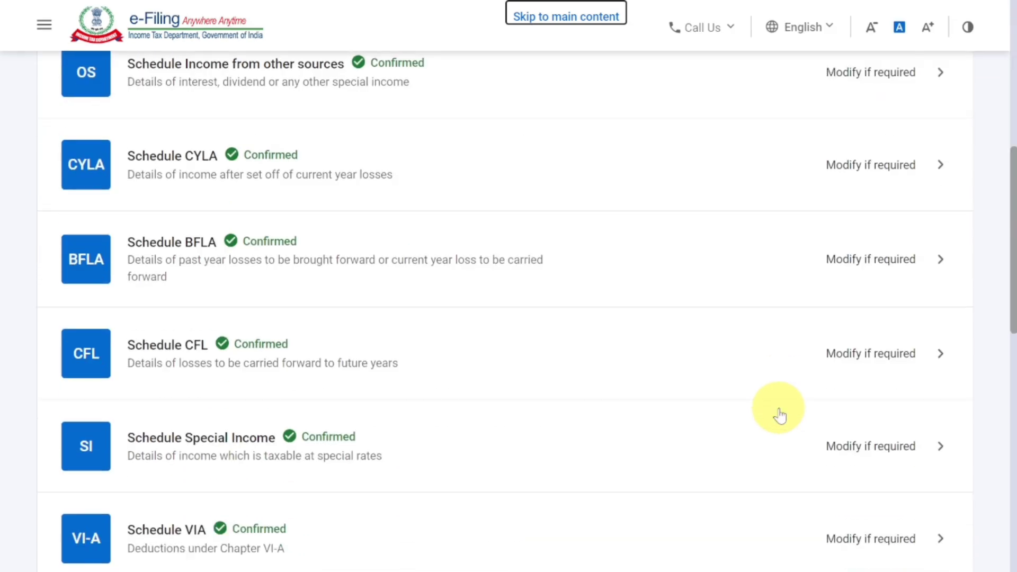
scroll(778, 413, down, 3)
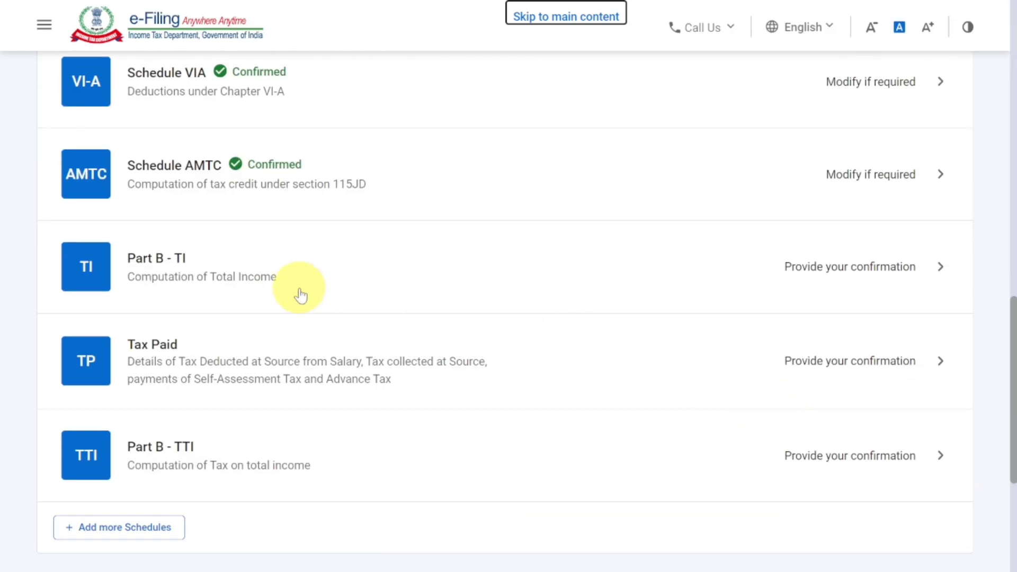
click(749, 273)
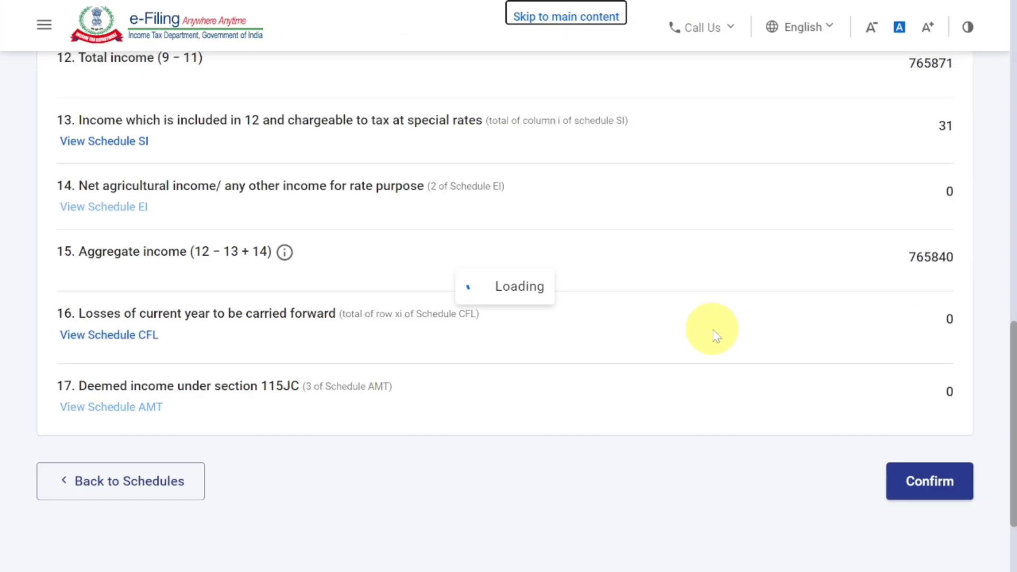
scroll(713, 334, down, 15)
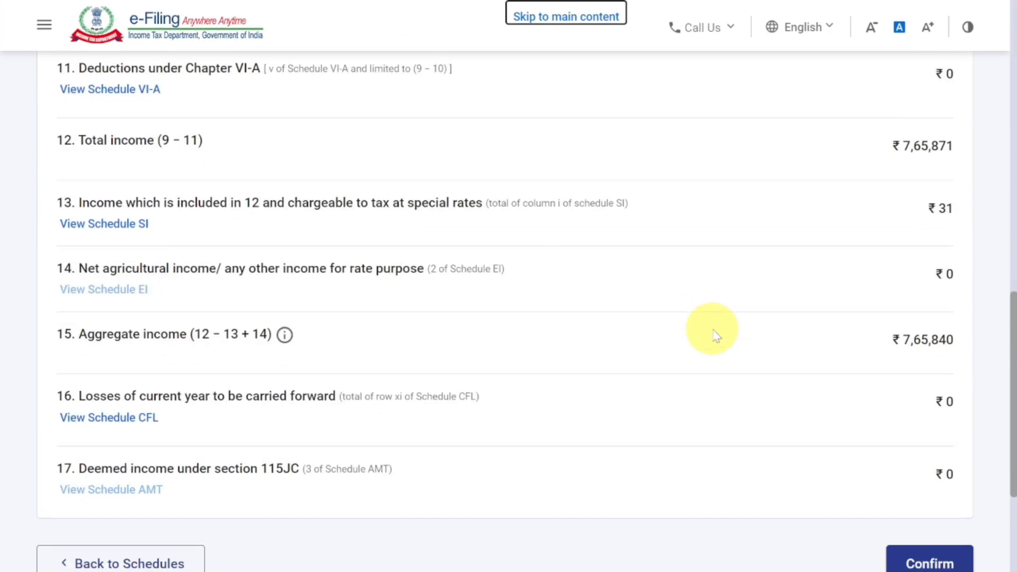
click(932, 352)
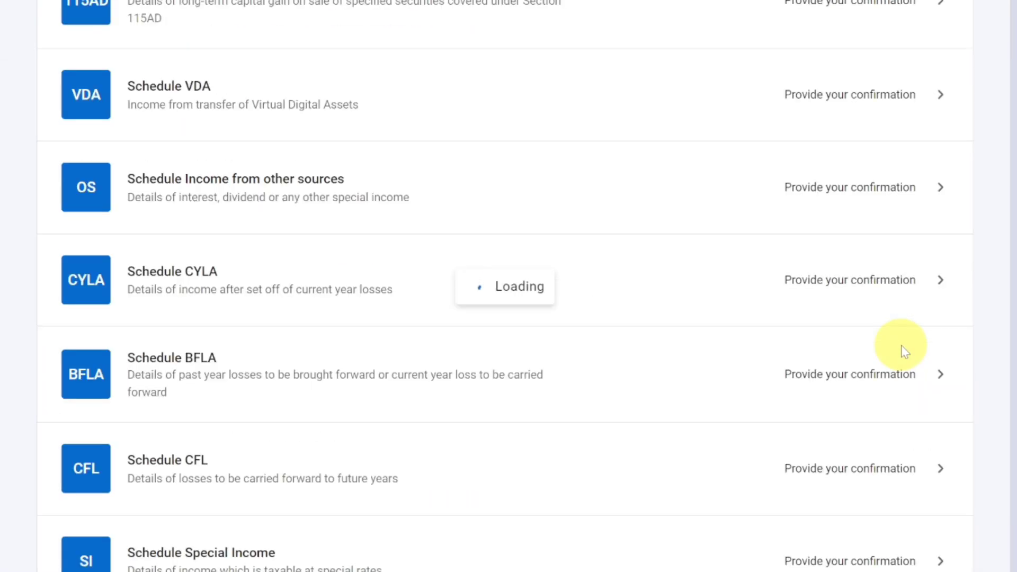
Open the Tax Paid schedule, review the TDS, TCS, advance tax and self-assessment tax entries, and confirm it.
scroll(902, 349, down, 6)
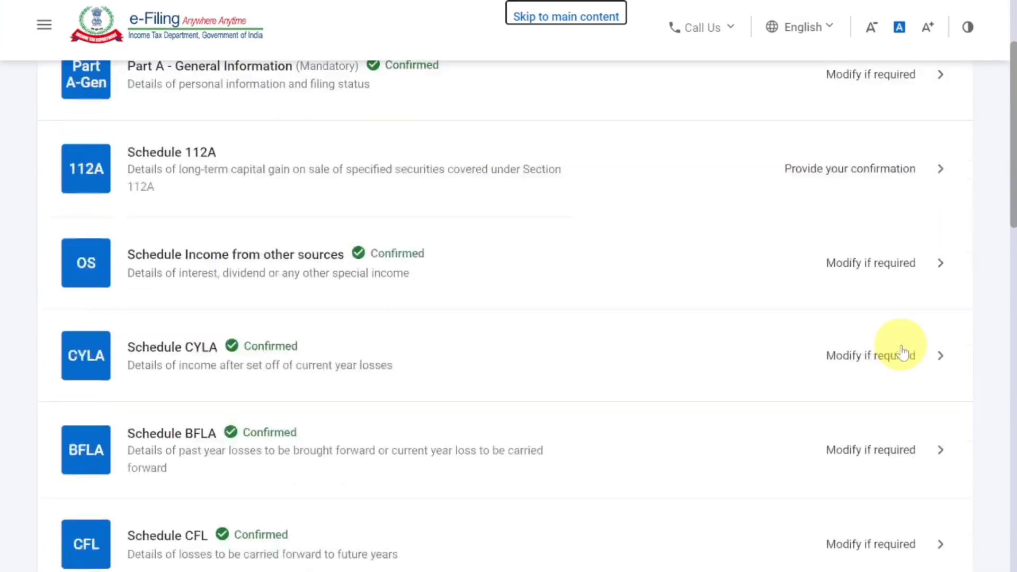
scroll(903, 352, down, 1)
scroll(903, 352, down, 5)
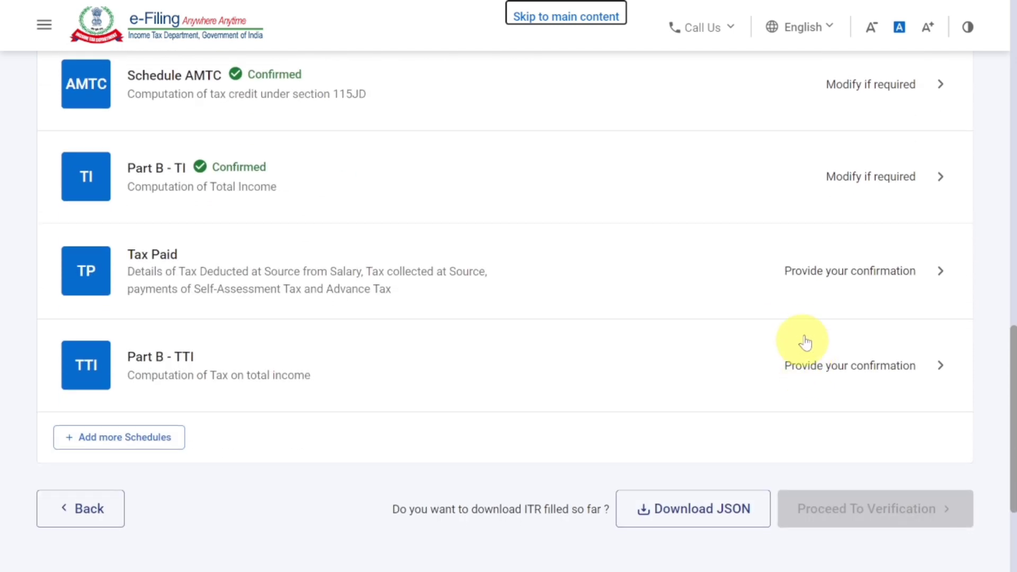
click(817, 281)
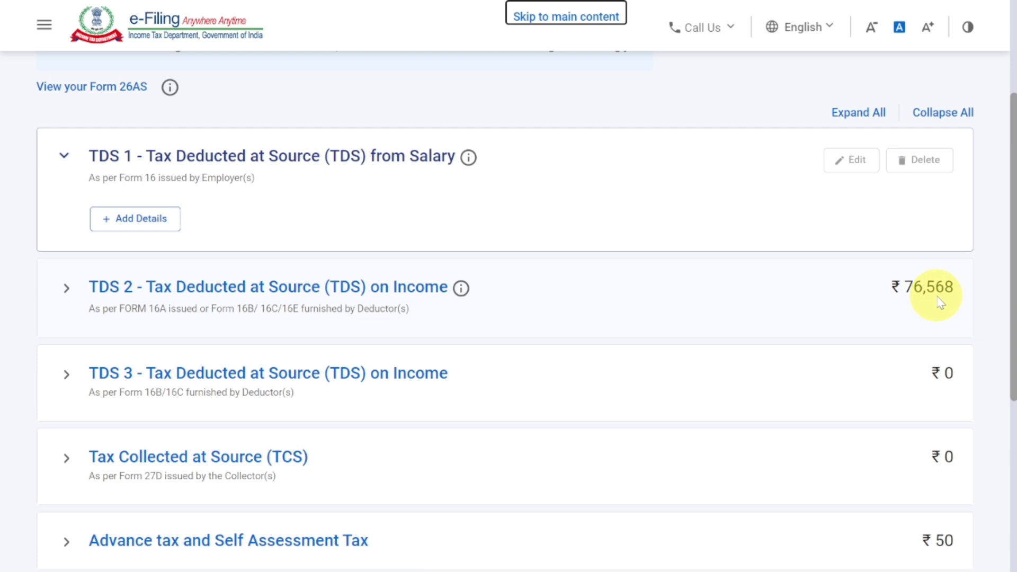
scroll(939, 316, down, 2)
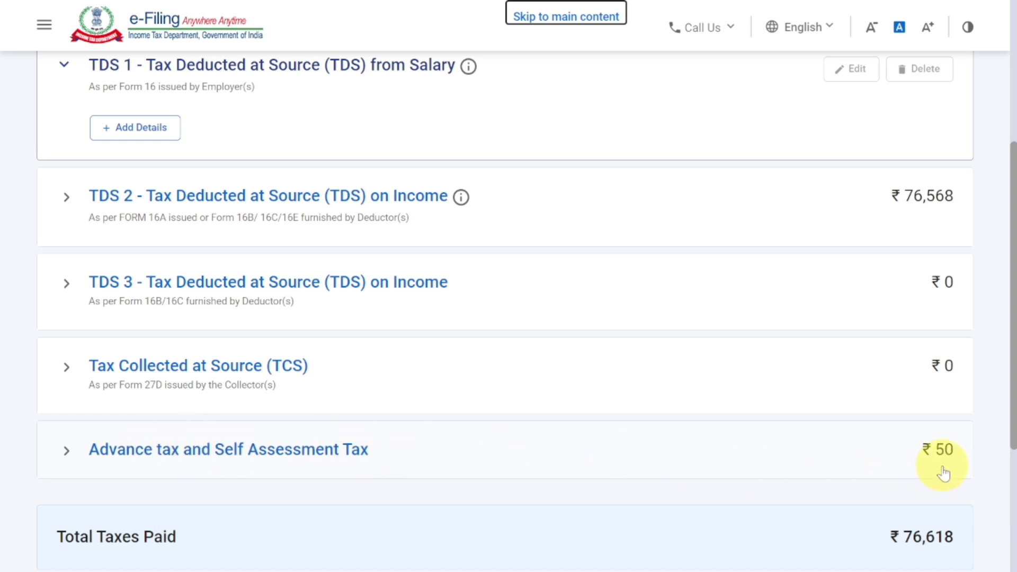
scroll(943, 473, down, 3)
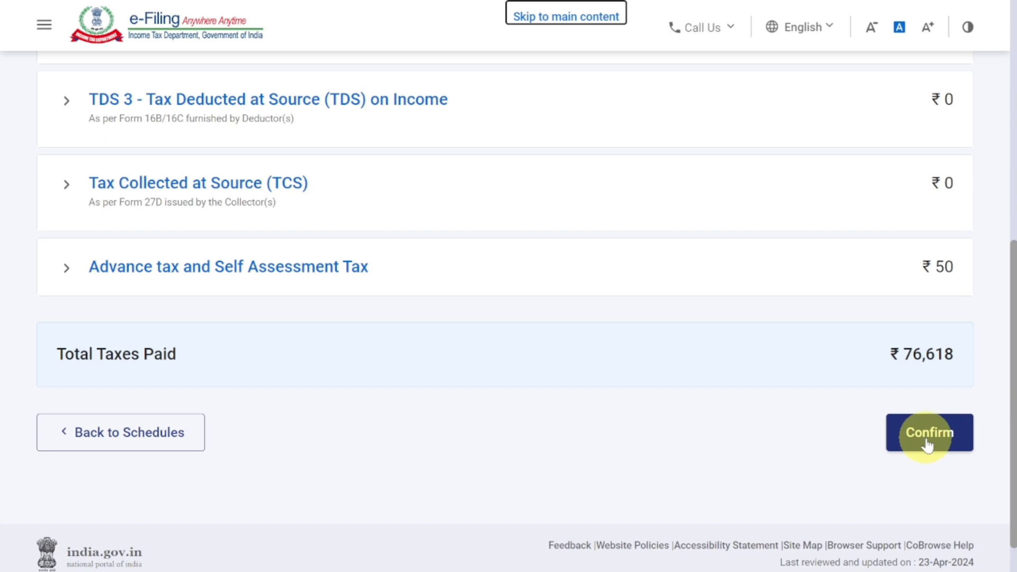
click(927, 444)
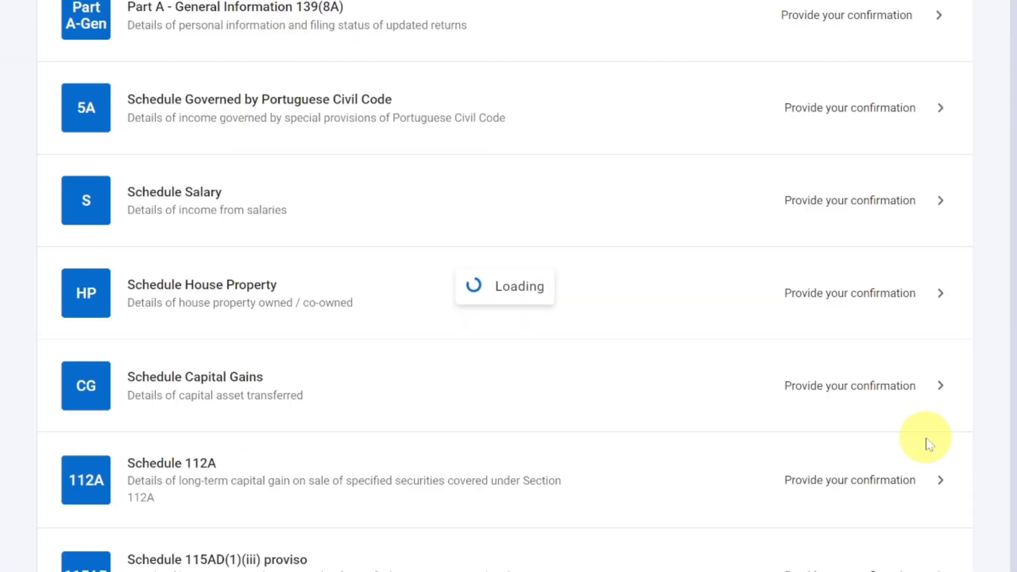
Open Part B - TTI for the computation of tax liability on total income.
scroll(926, 445, down, 10)
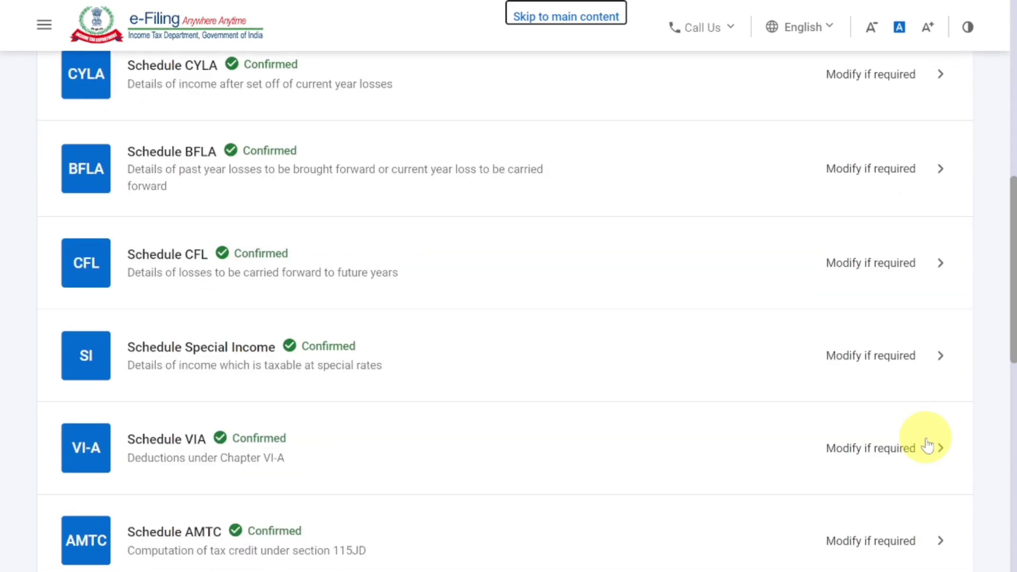
scroll(926, 445, down, 6)
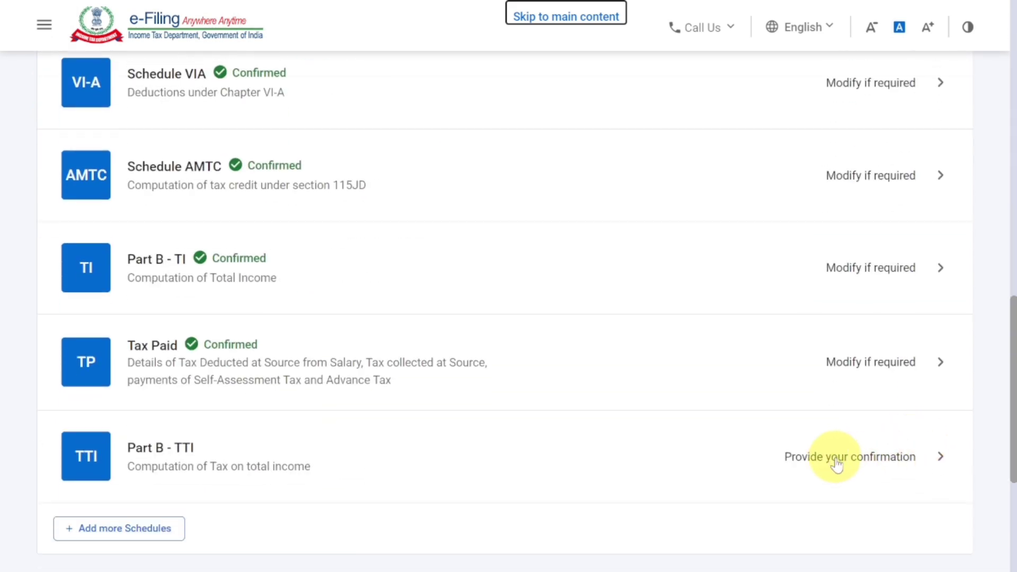
click(902, 458)
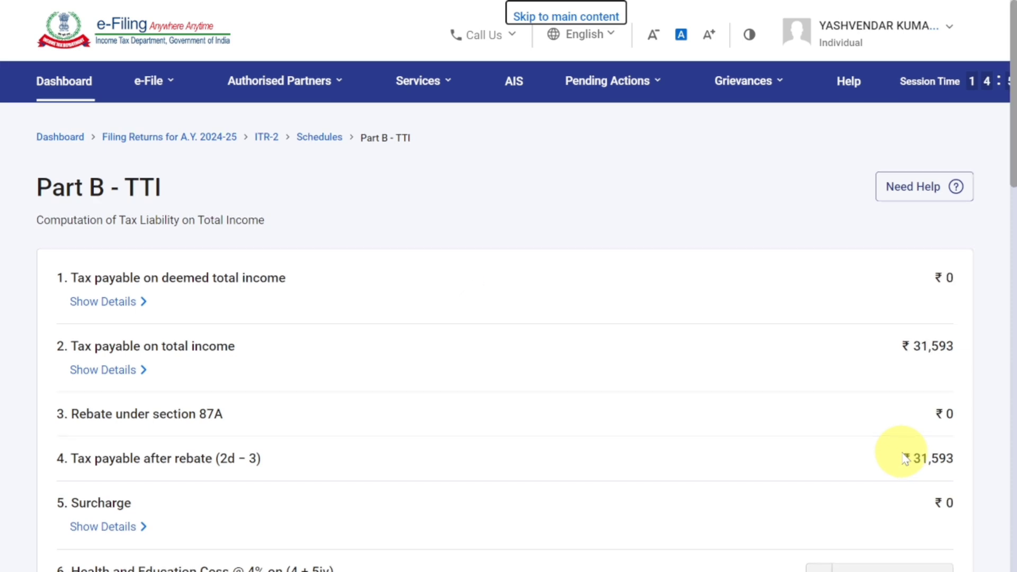
Examine the Part B - TTI computation, comparing tax payable, cess and aggregate liability with the taxes paid and the refund.
scroll(902, 458, down, 3)
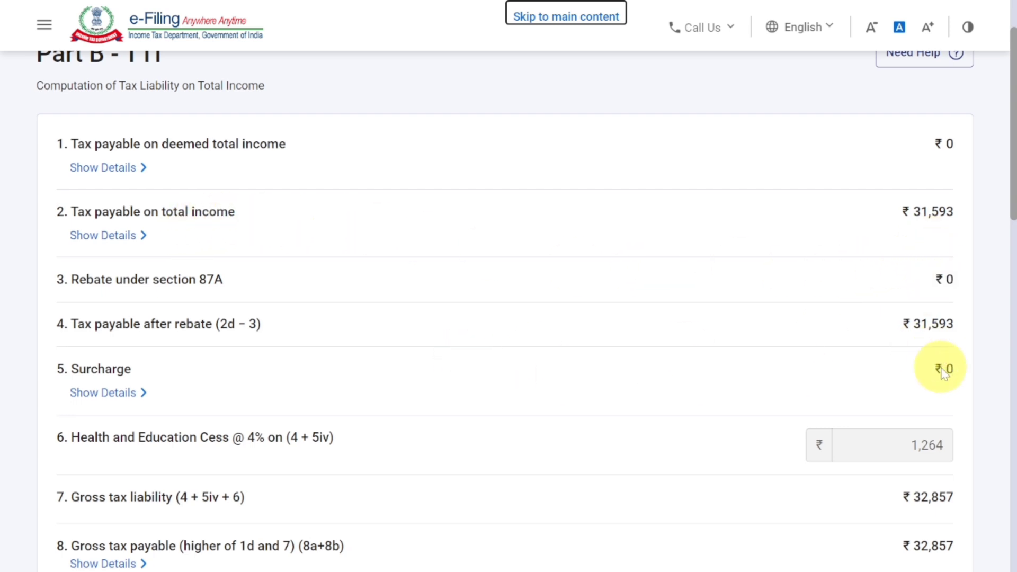
scroll(937, 365, down, 3)
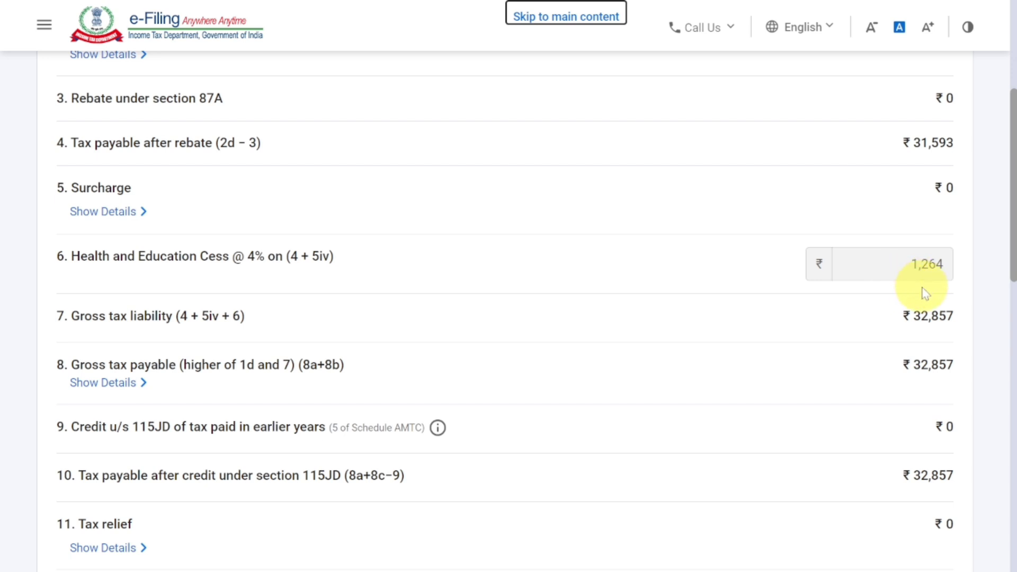
scroll(926, 292, down, 2)
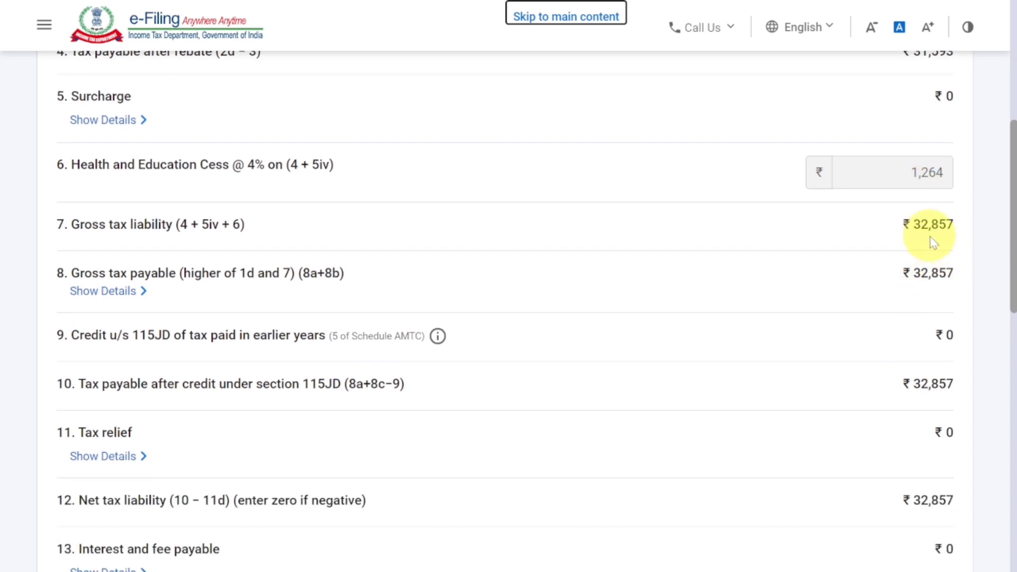
scroll(934, 242, down, 5)
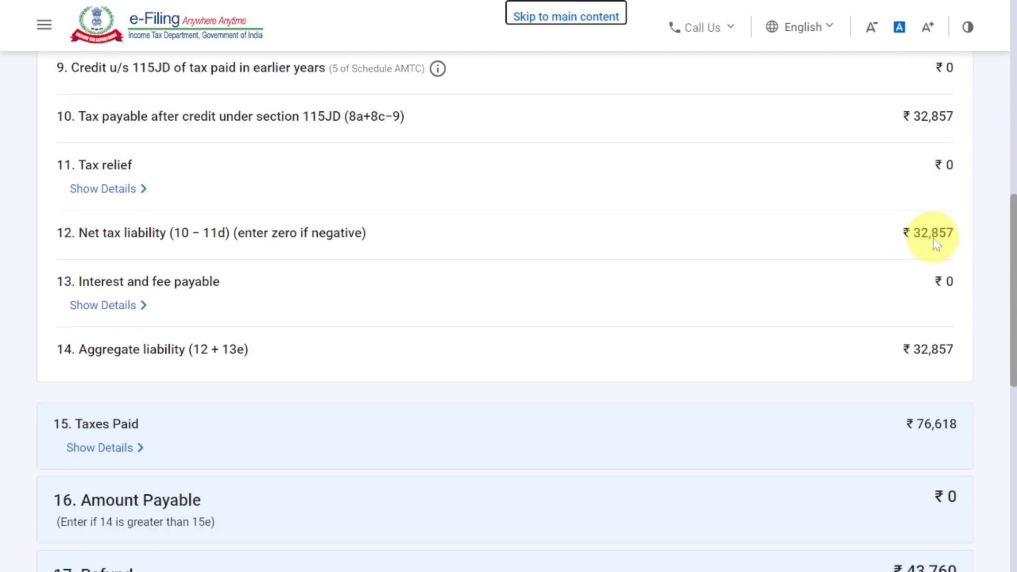
scroll(934, 243, down, 2)
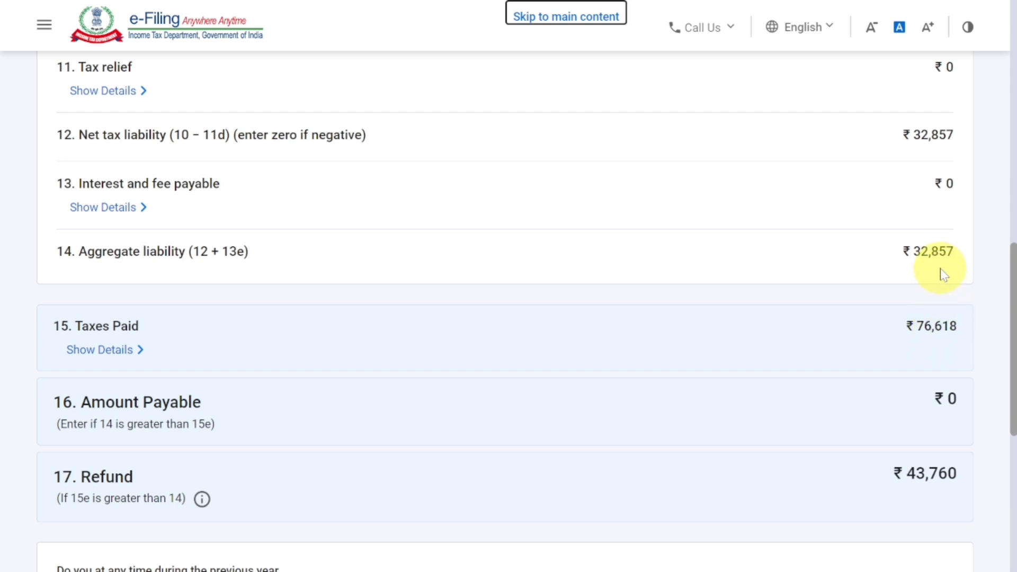
scroll(891, 444, down, 2)
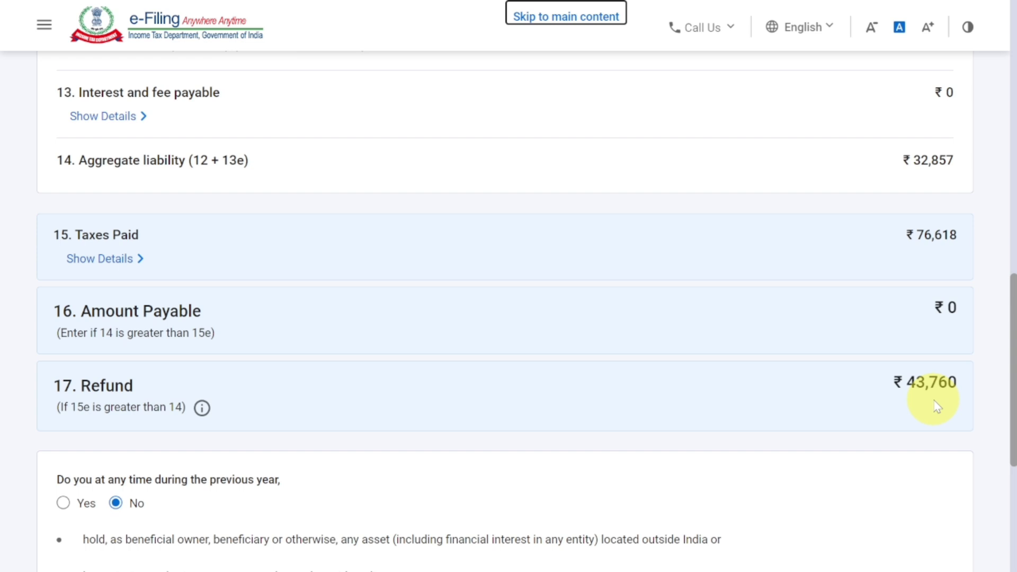
scroll(937, 406, up, 10)
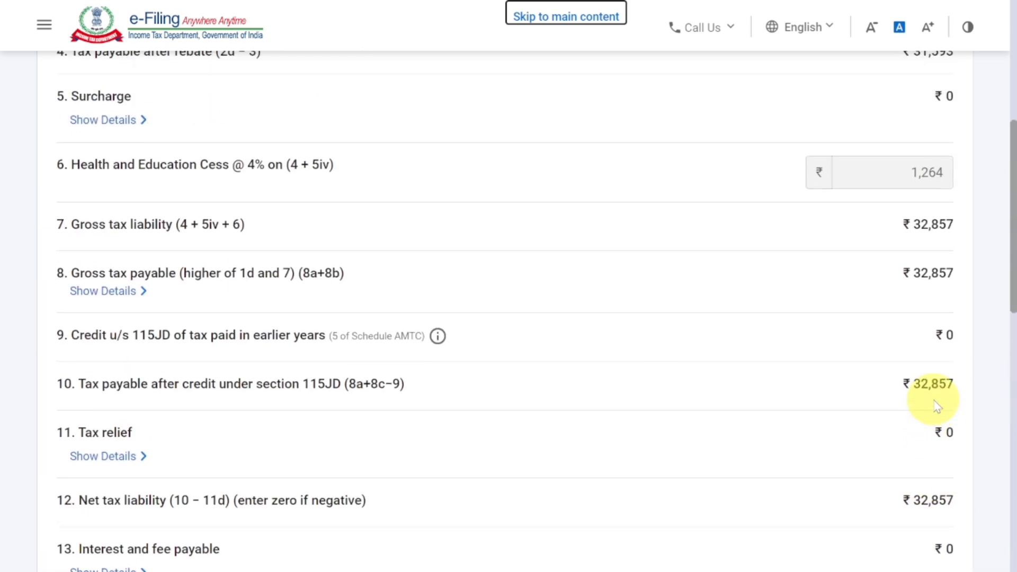
scroll(937, 406, up, 2)
scroll(937, 407, down, 2)
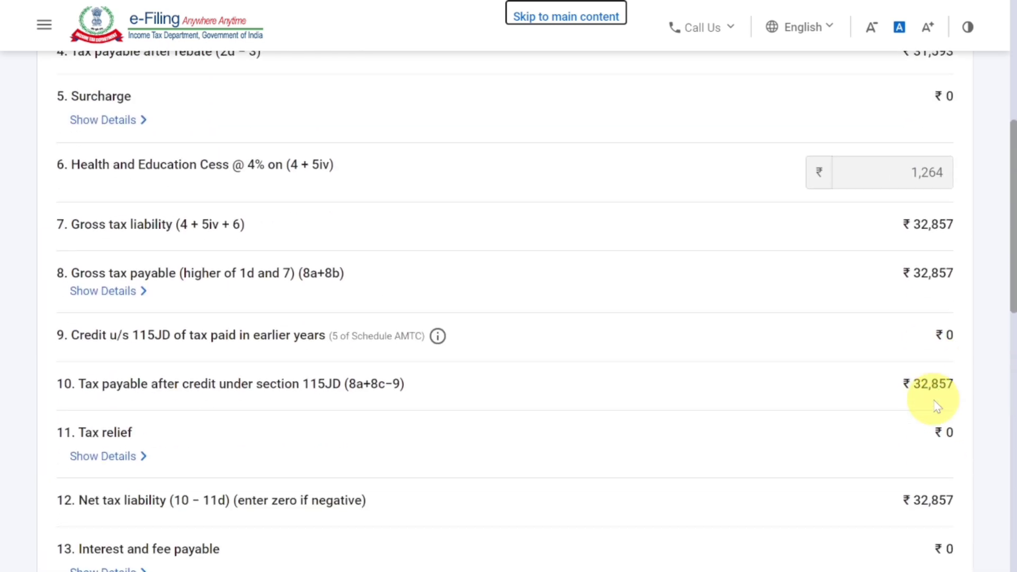